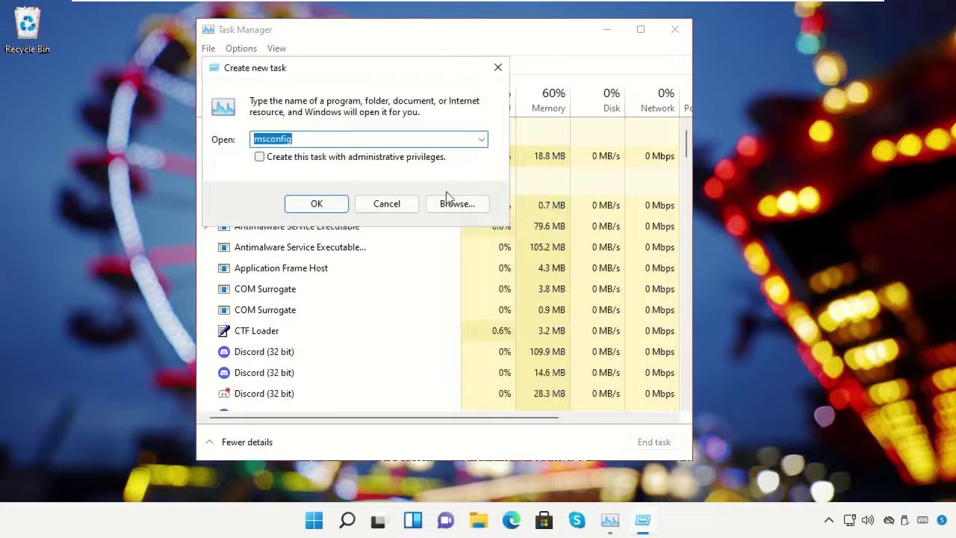
- Browse for the new task's program and open the Windows\System32 folder on Local Disk (C:)
left_click(458, 208)
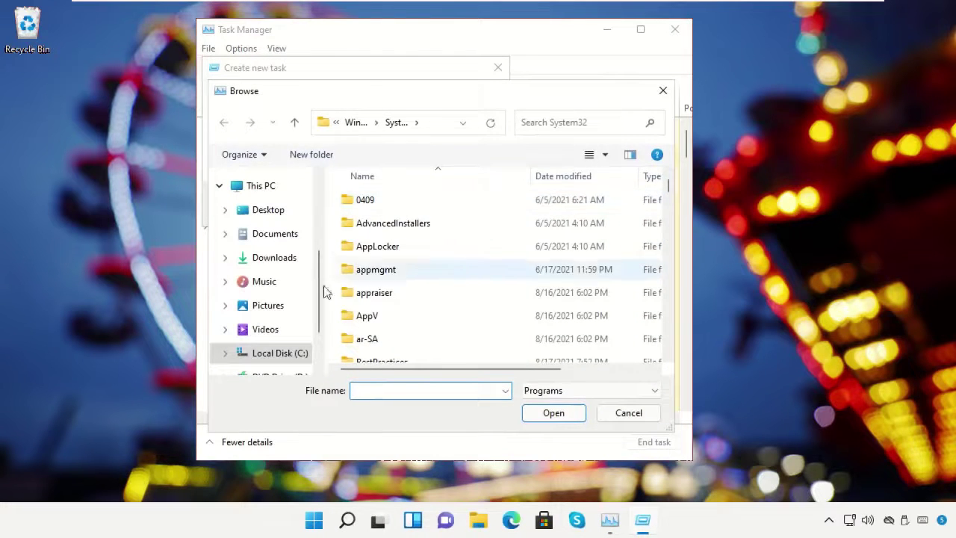
left_click(282, 354)
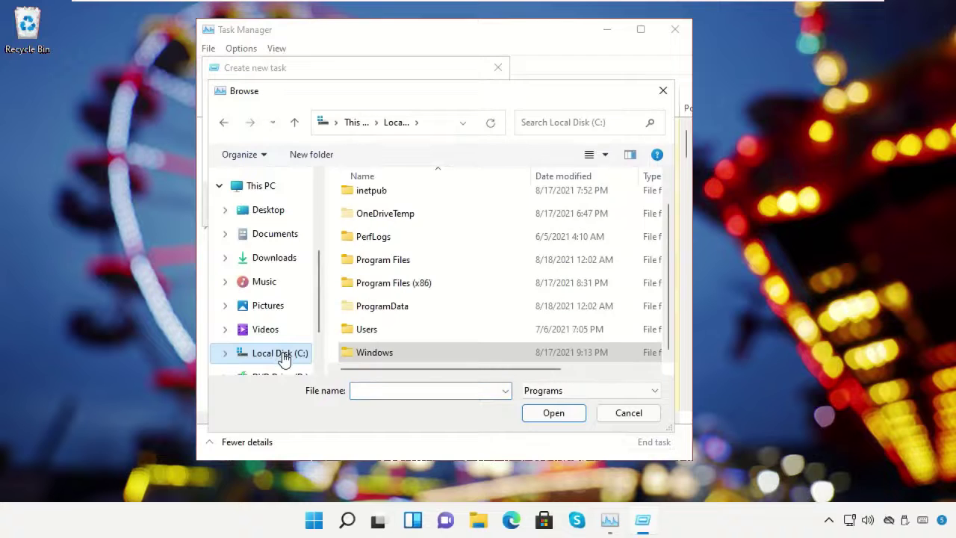
left_click(267, 187)
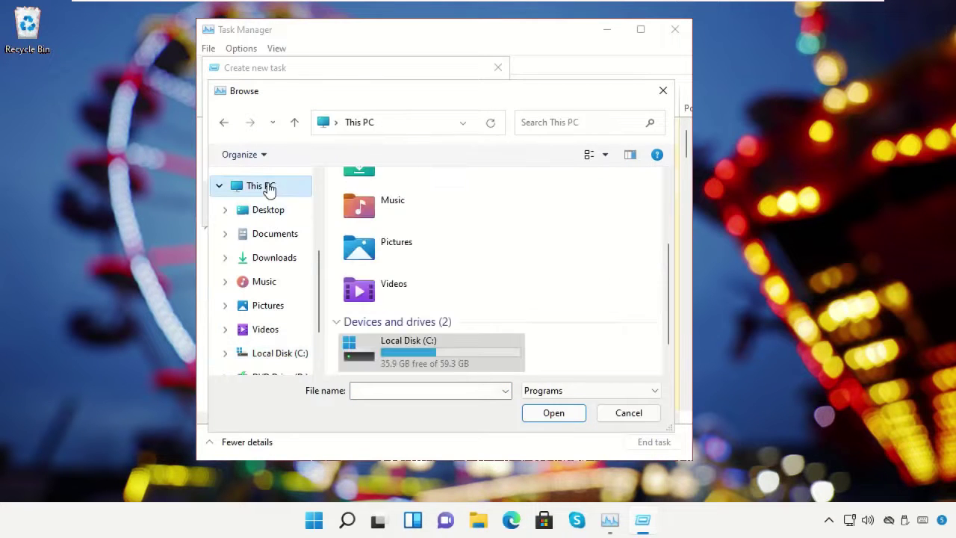
double_click(404, 343)
scroll(409, 318, "down", 1)
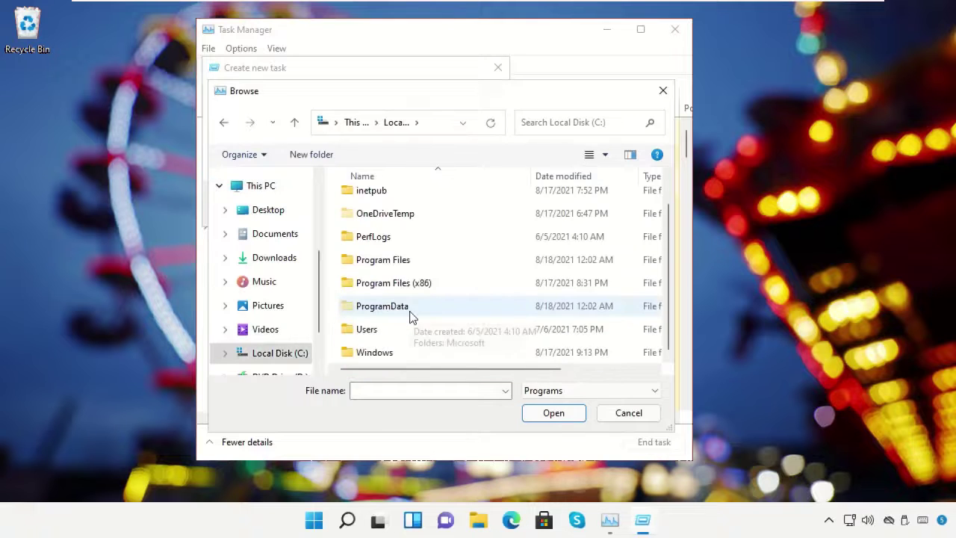
left_click(396, 354)
double_click(396, 353)
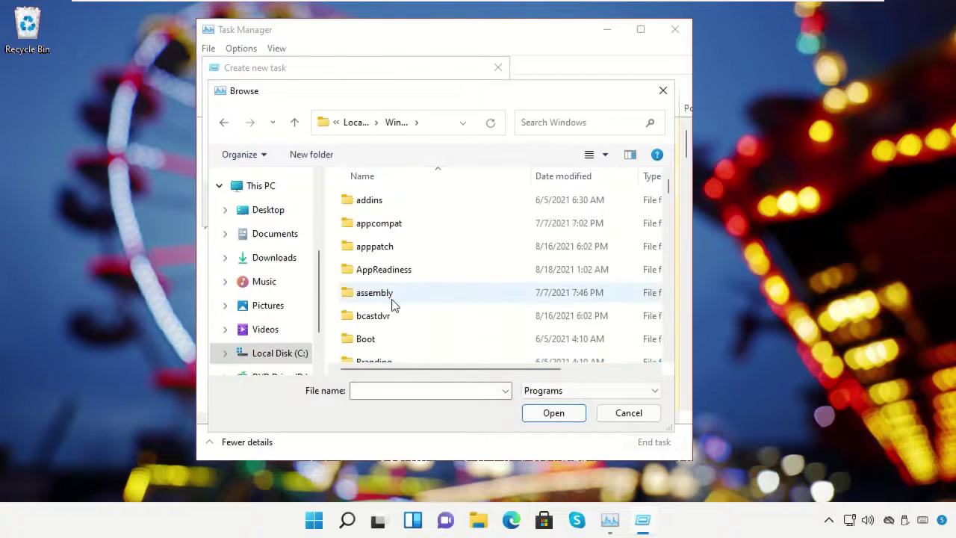
scroll(392, 304, "down", 3)
scroll(392, 304, "down", 8)
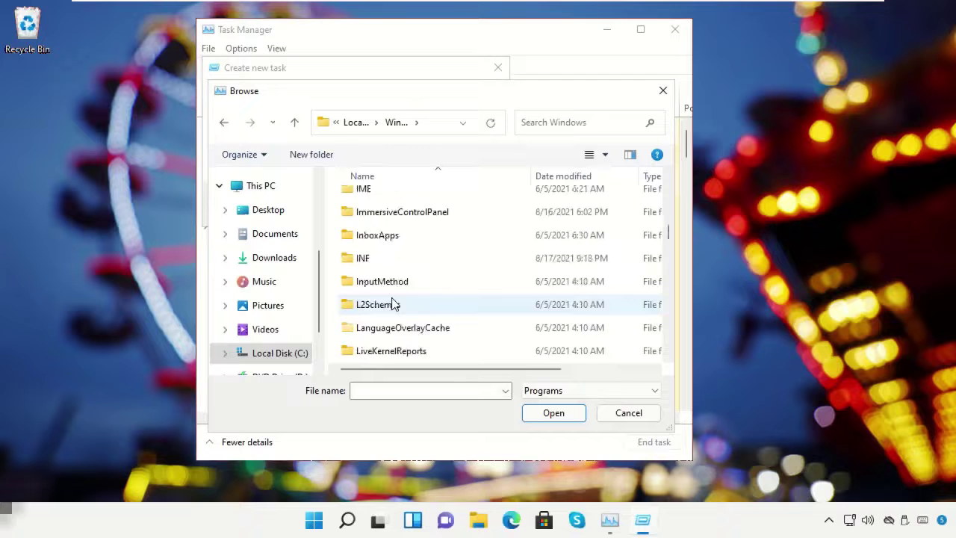
scroll(394, 303, "down", 7)
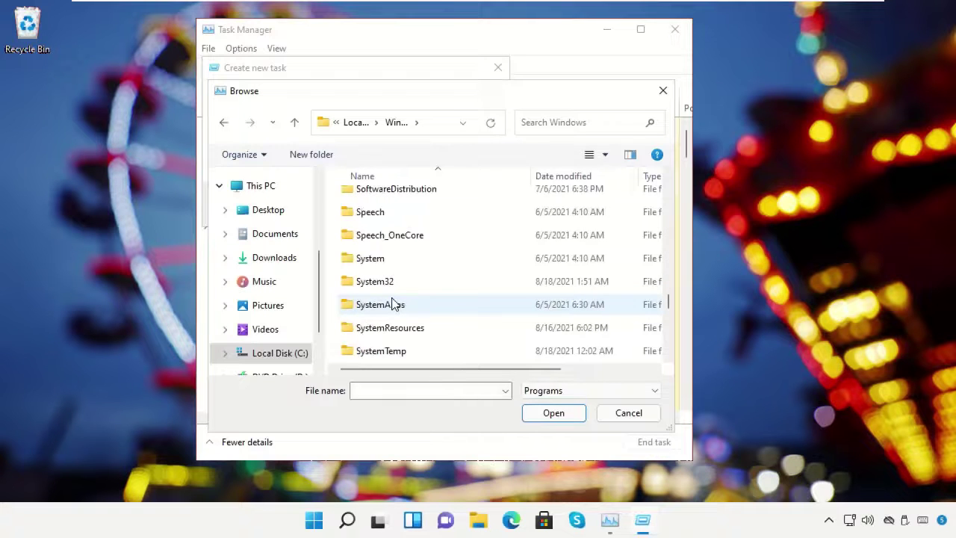
left_click(417, 287)
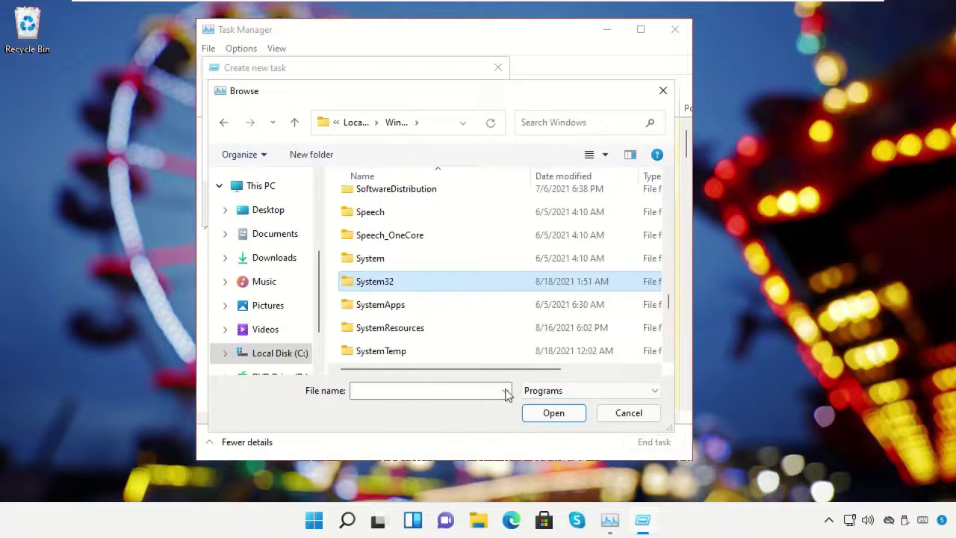
left_click(557, 416)
- Choose cmd from the System32 folder as the new task and run it with administrative privileges
left_click(404, 312)
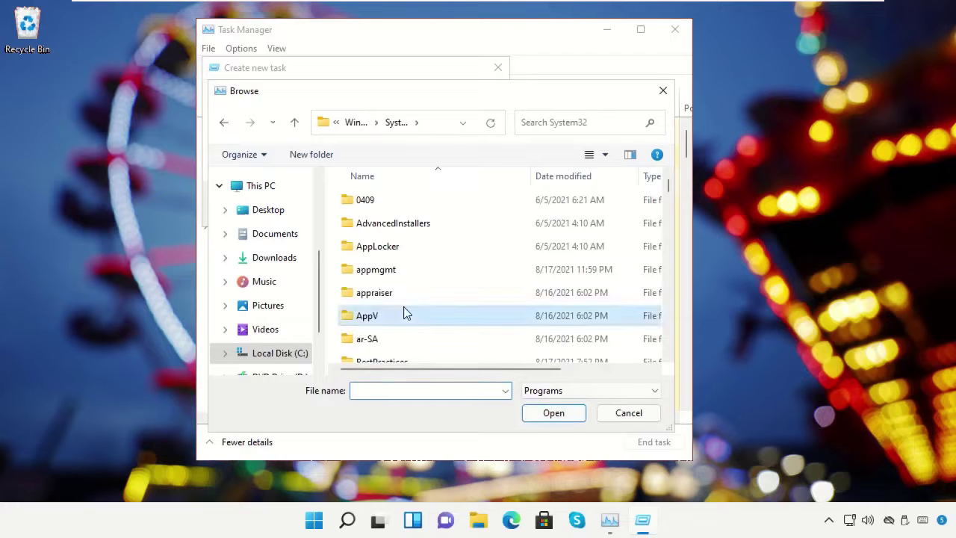
type("cacls")
type("change")
scroll(404, 312, "down", 5)
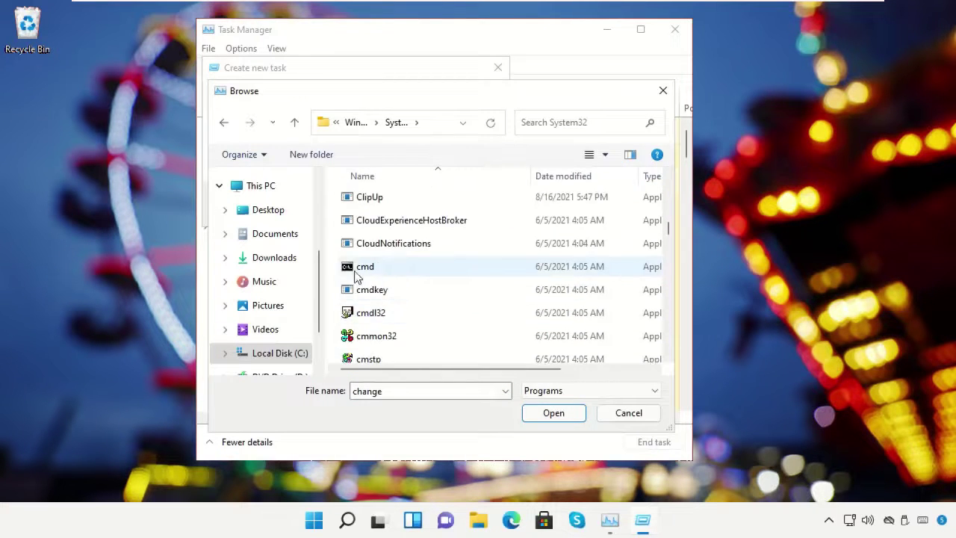
left_click(374, 274)
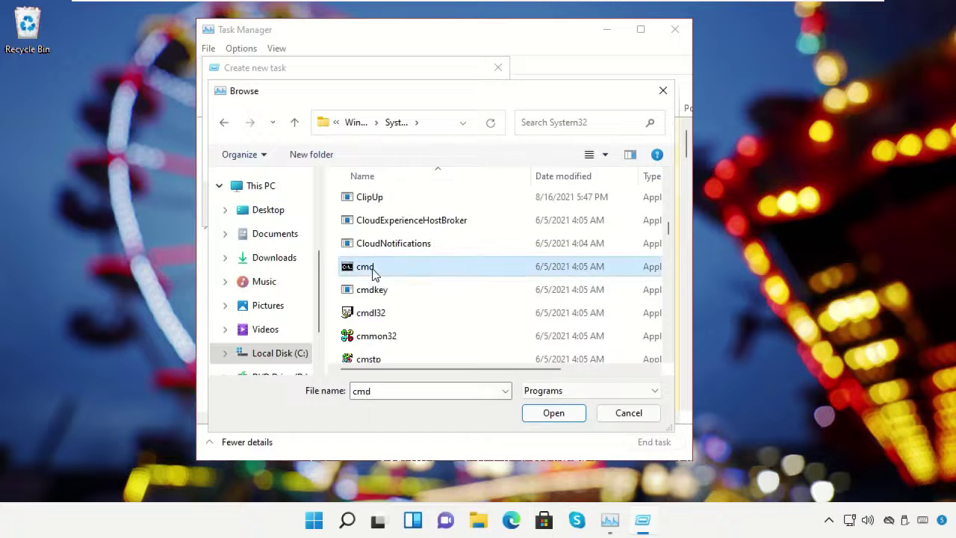
left_click(554, 413)
left_click(260, 158)
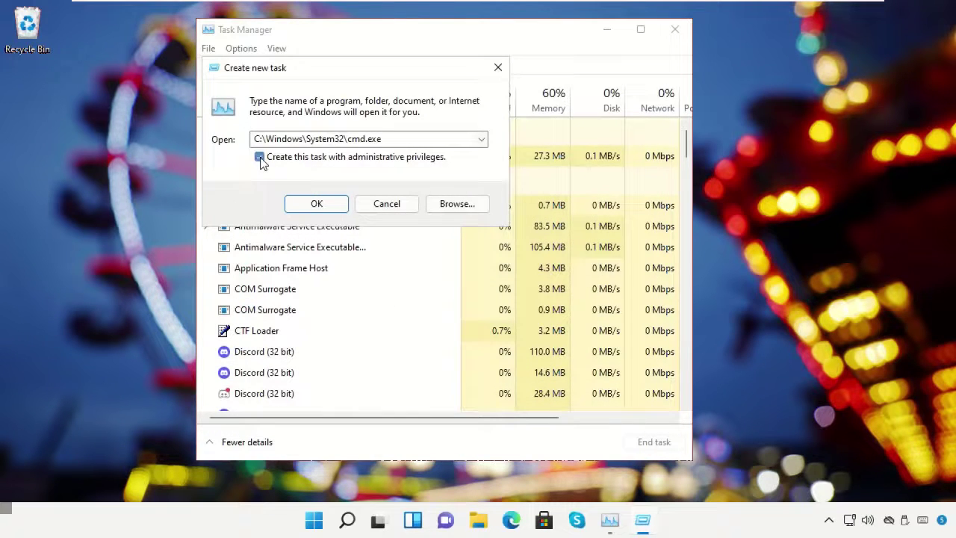
left_click(317, 205)
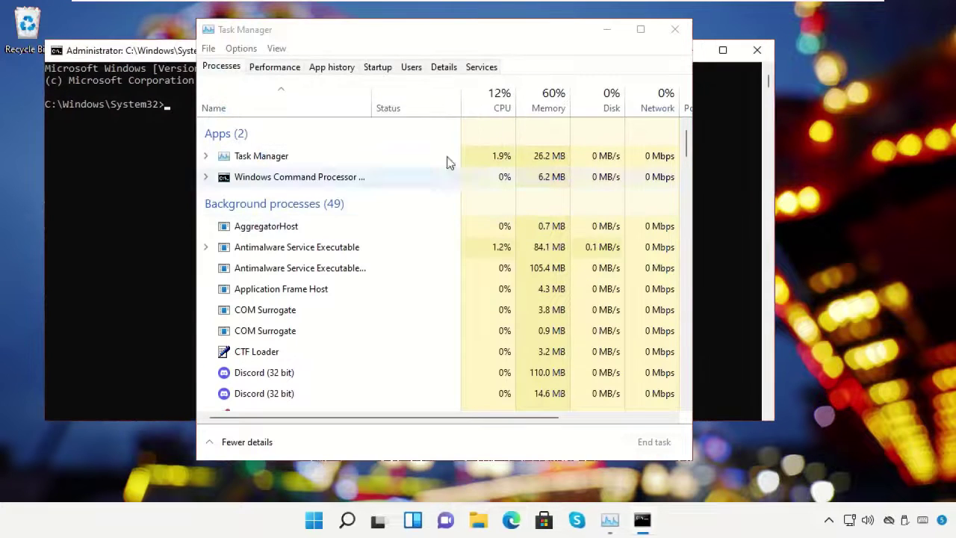
- Close Task Manager and run gpupdate in the administrator command prompt
left_click(680, 36)
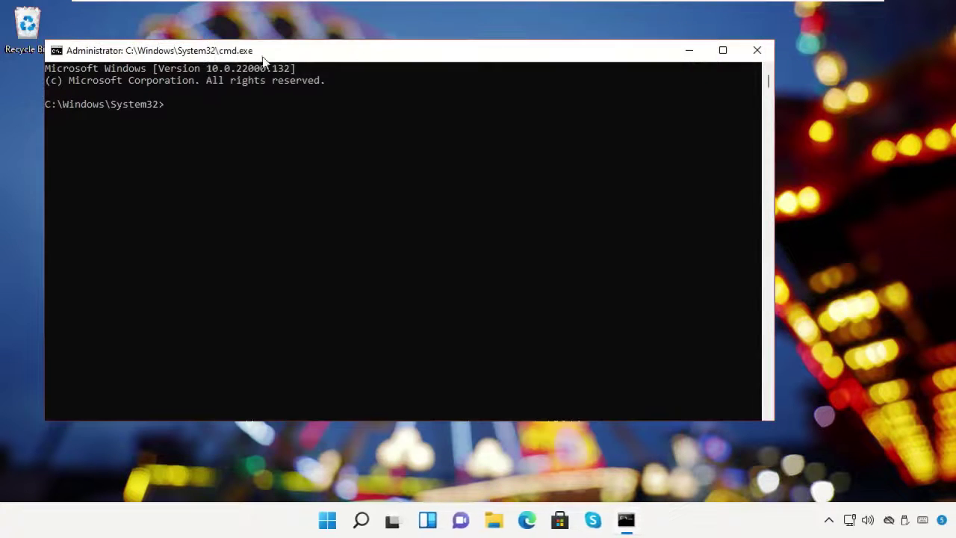
left_click_drag(43, 38, 226, 102)
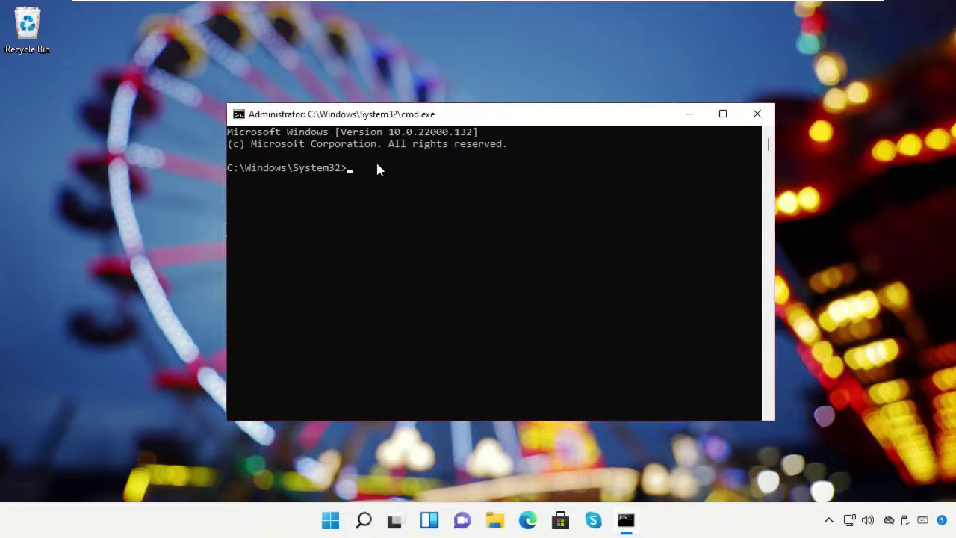
type("gpupdate")
key("Return")
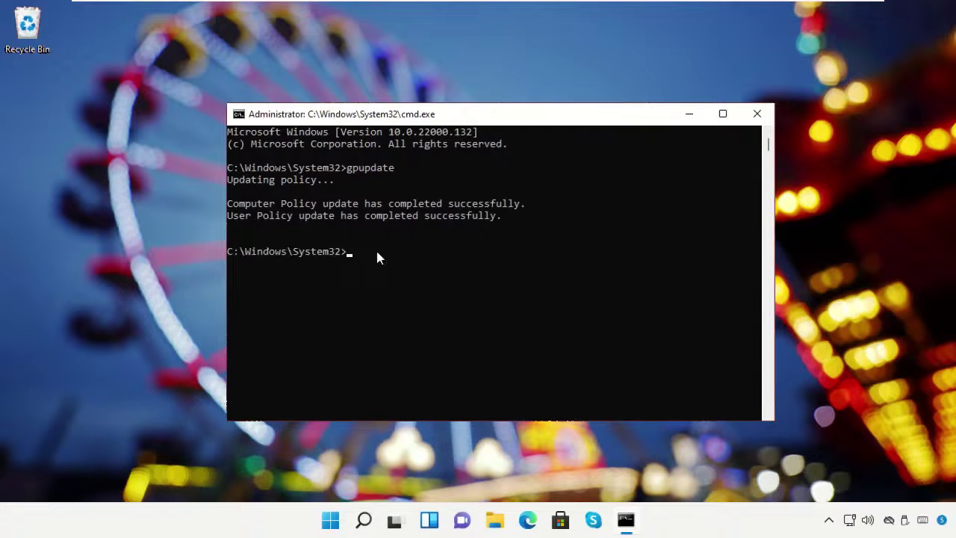
key("Return")
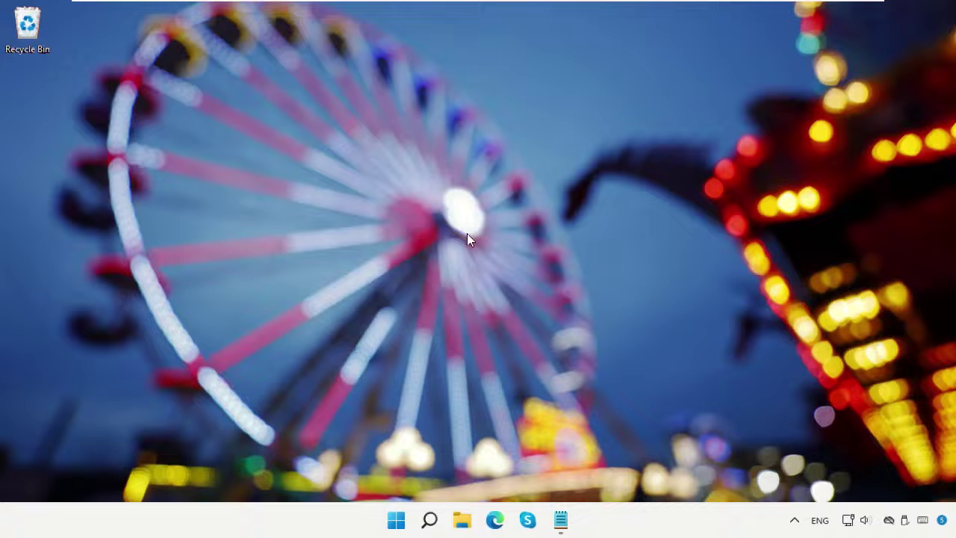
- Open Task Manager to examine the memory performance graph and return to the desktop
right_click(396, 520)
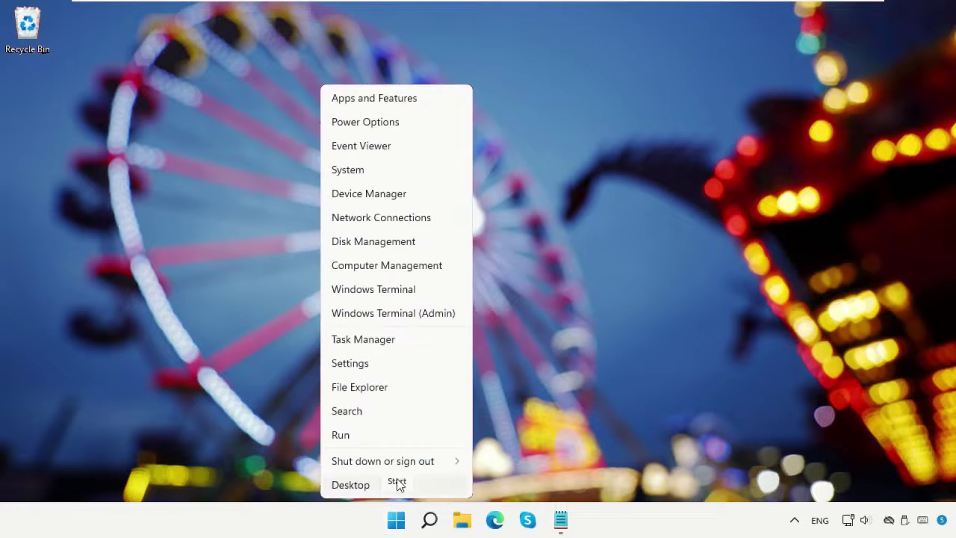
left_click(389, 342)
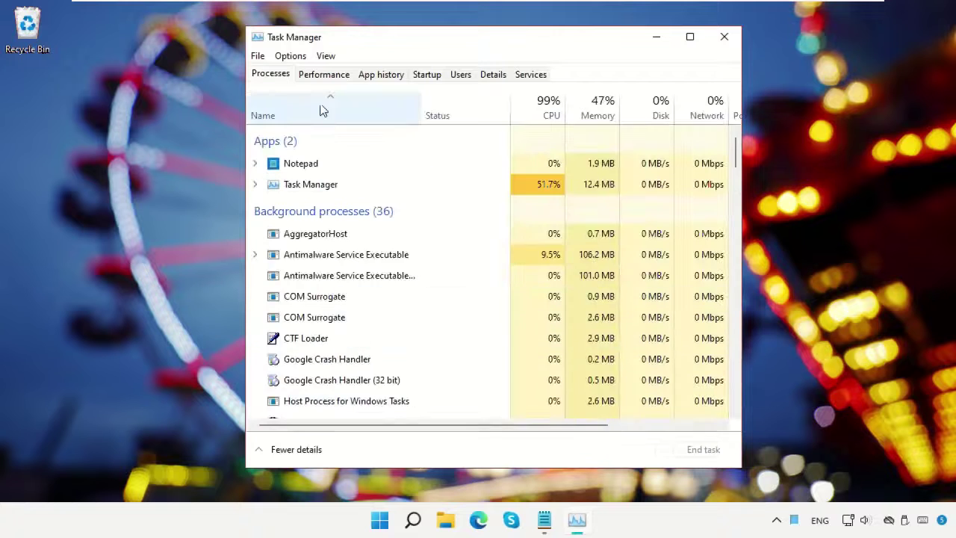
left_click(322, 74)
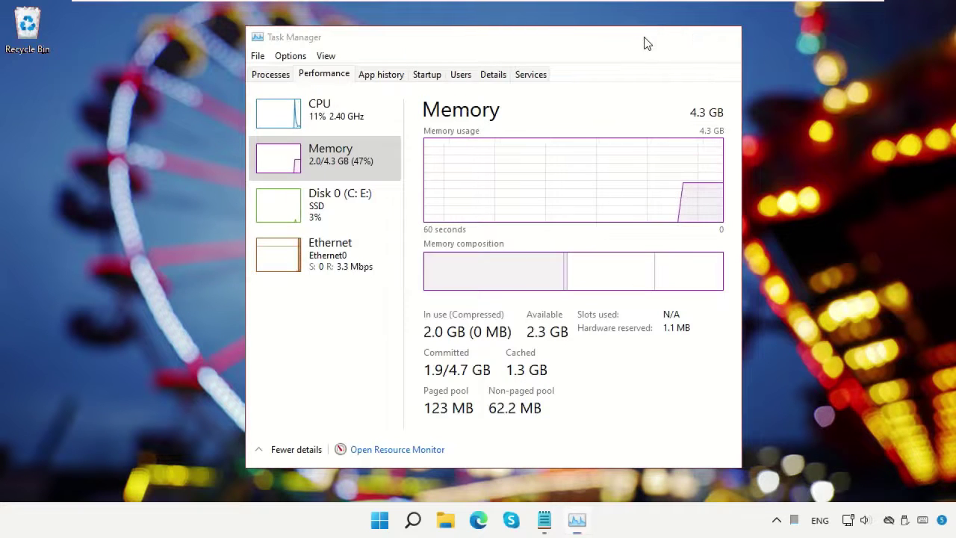
key("super+d")
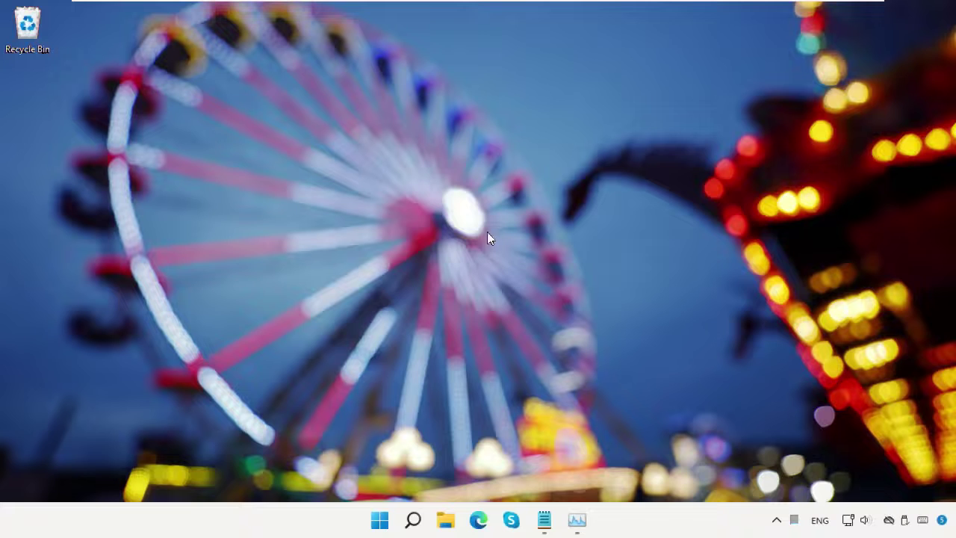
- Open Google Chrome and copy the empty-standby-list web address from the untitled Notepad document
left_click(415, 523)
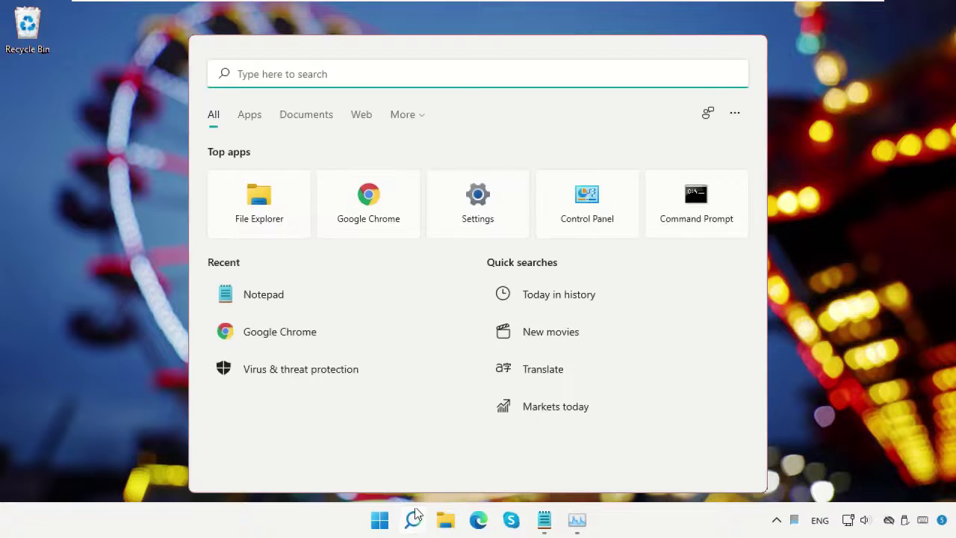
left_click(396, 218)
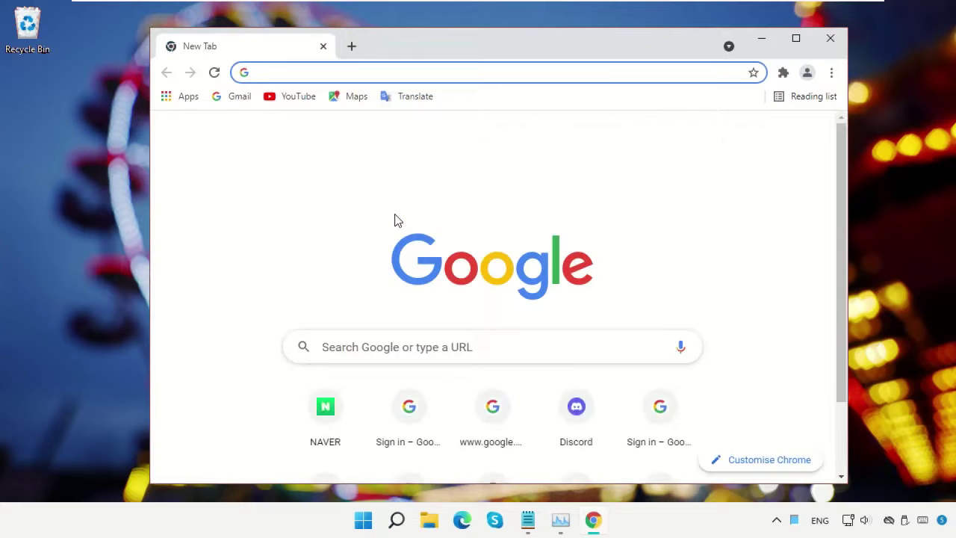
left_click(528, 520)
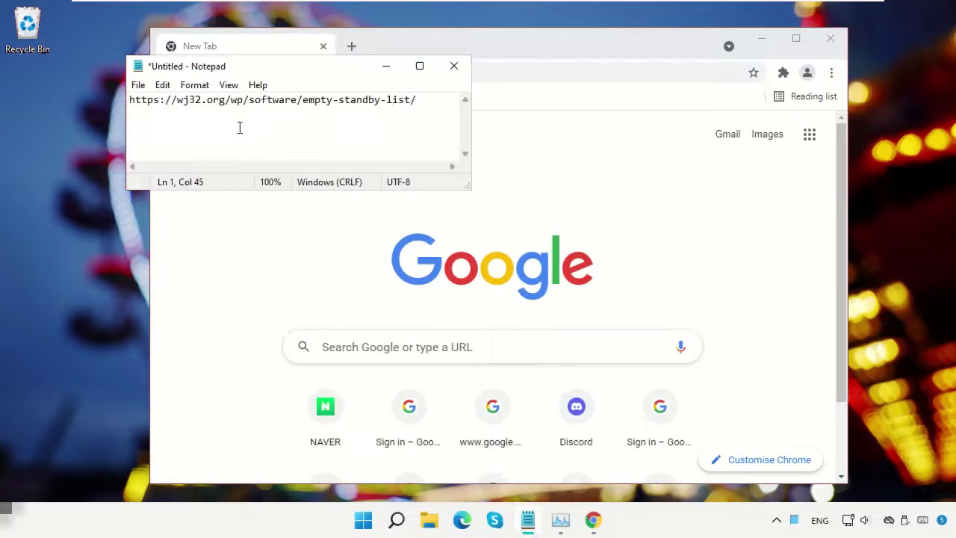
left_click_drag(132, 104, 448, 126)
right_click(387, 103)
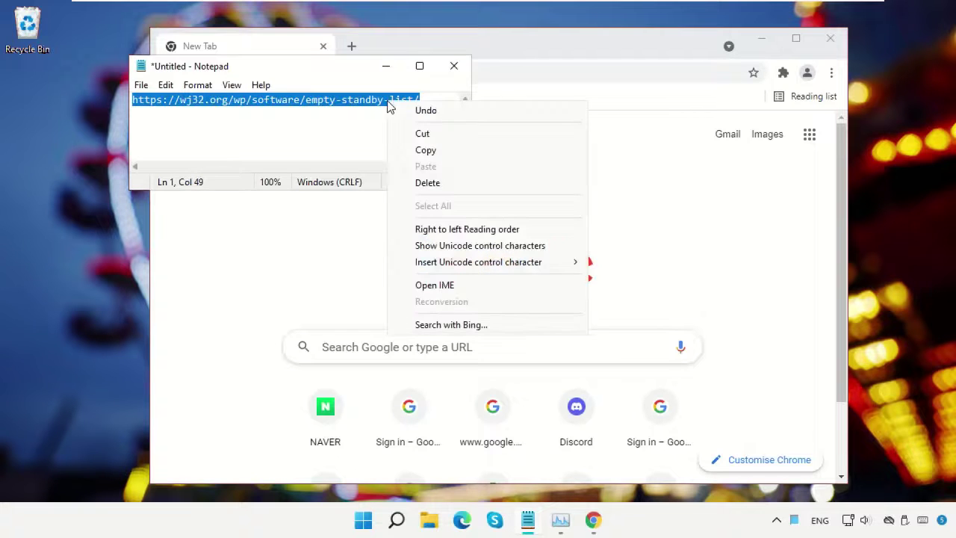
left_click(433, 152)
left_click(436, 152)
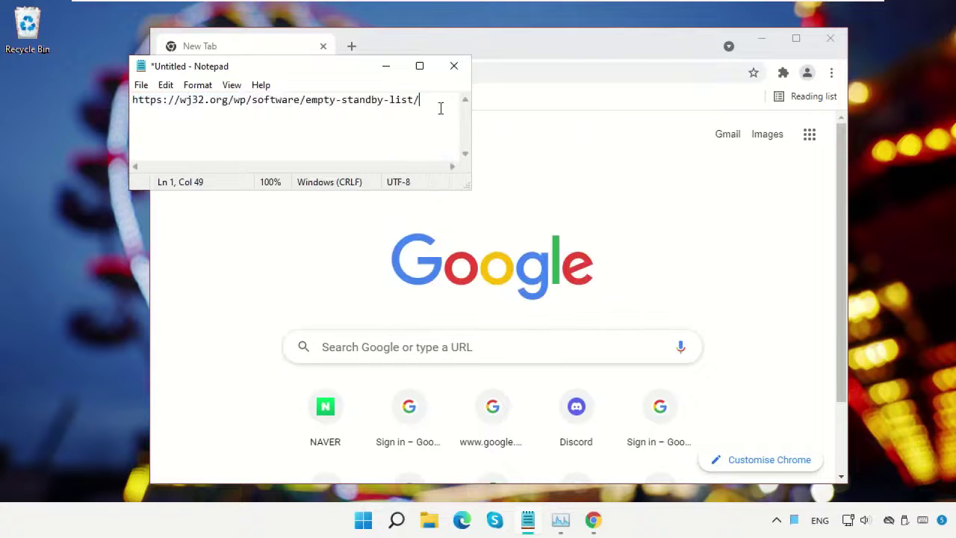
left_click(390, 70)
right_click(390, 72)
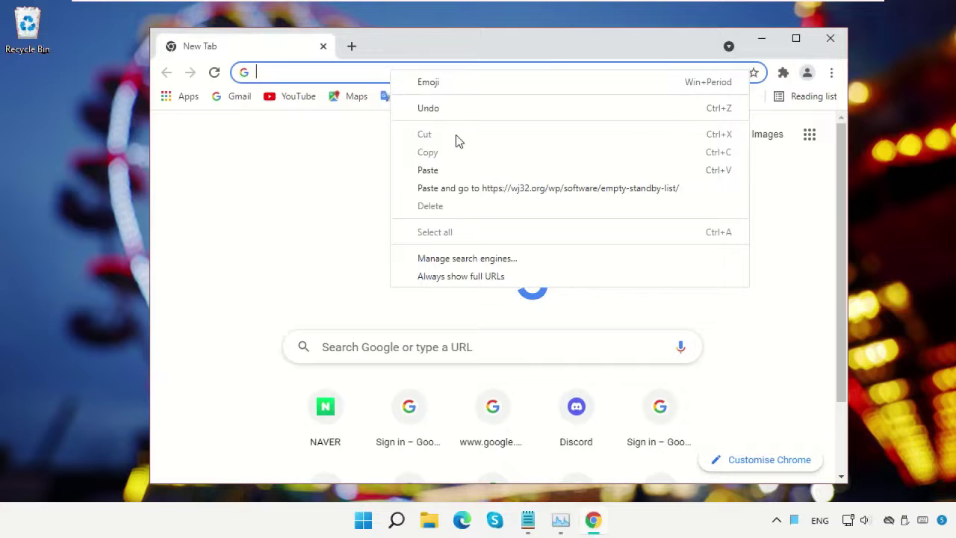
left_click(460, 170)
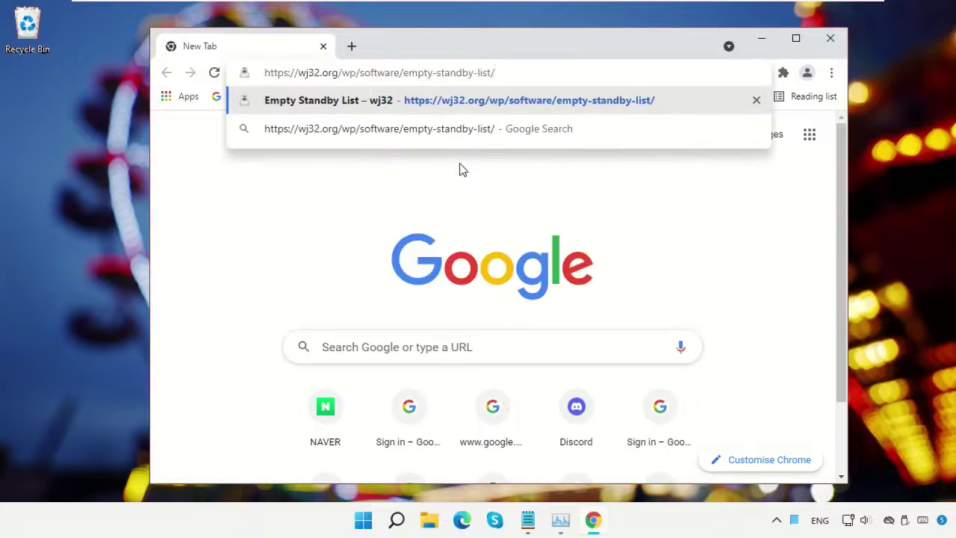
key("Return")
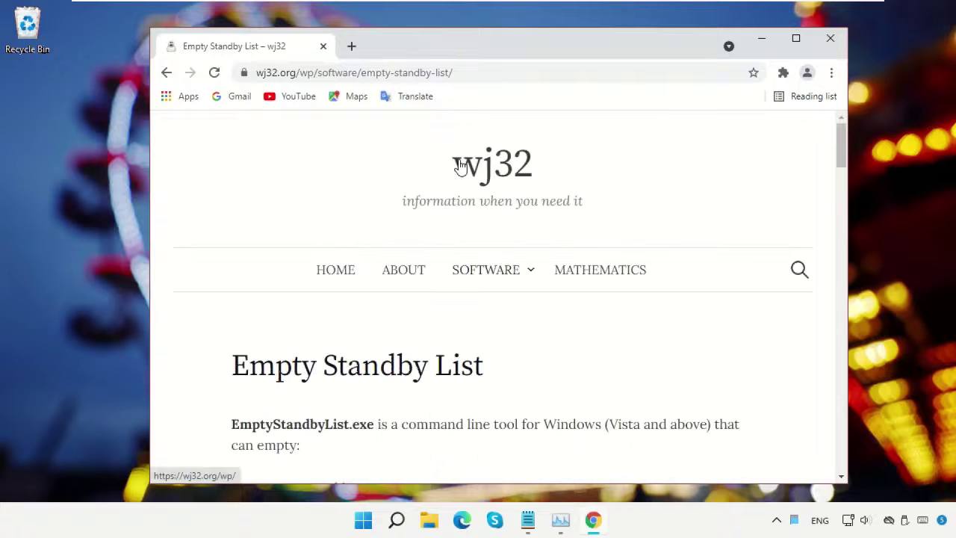
scroll(459, 175, "down", 5)
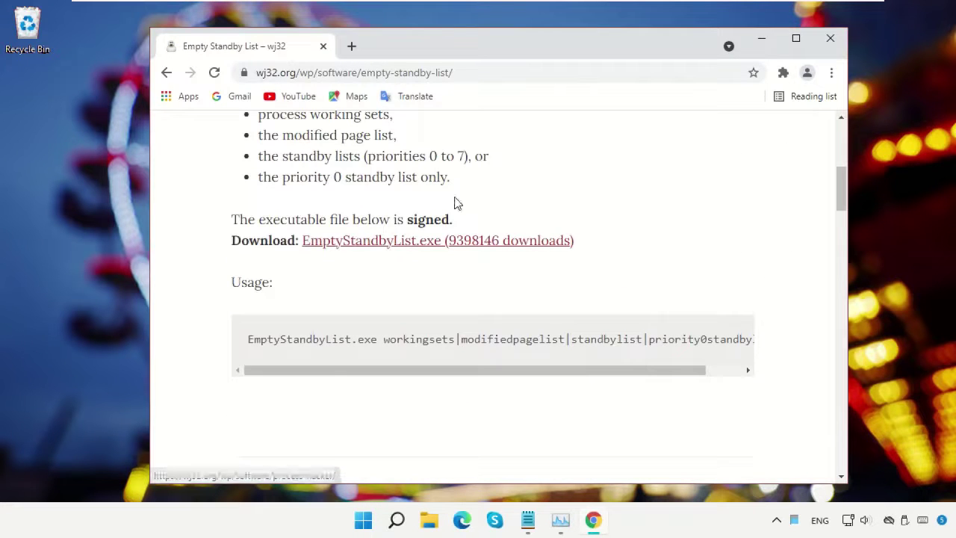
left_click(467, 241)
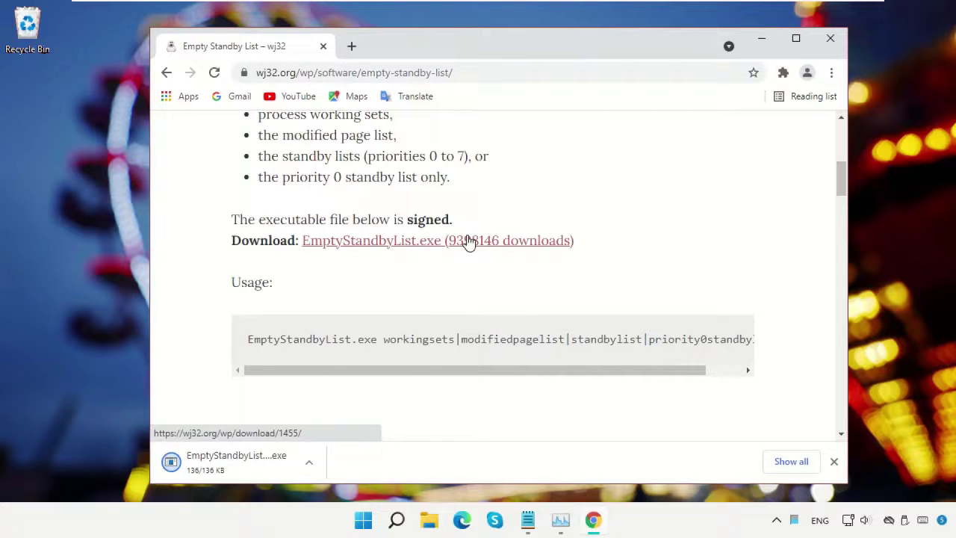
- Show the downloaded EmptyStandbyList application in its folder and copy the file
left_click(315, 463)
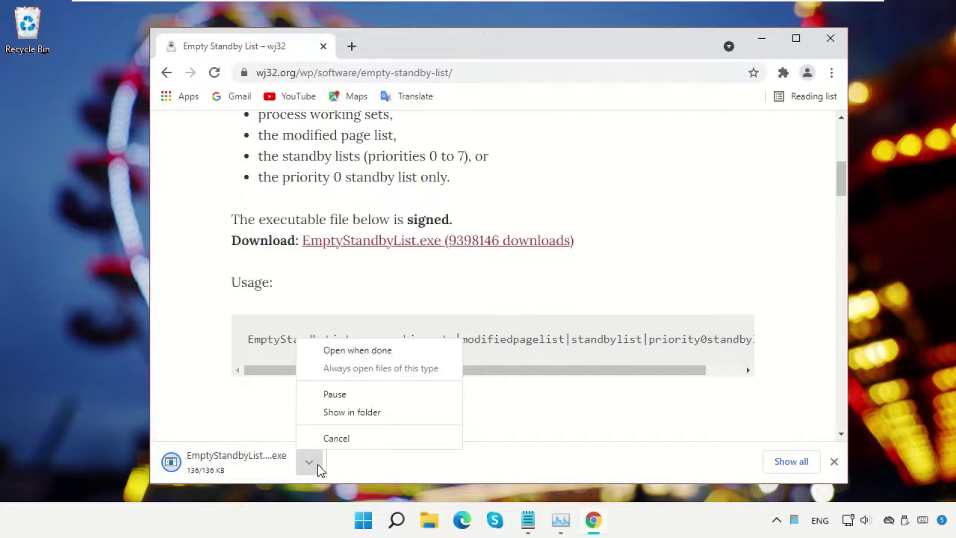
left_click(352, 414)
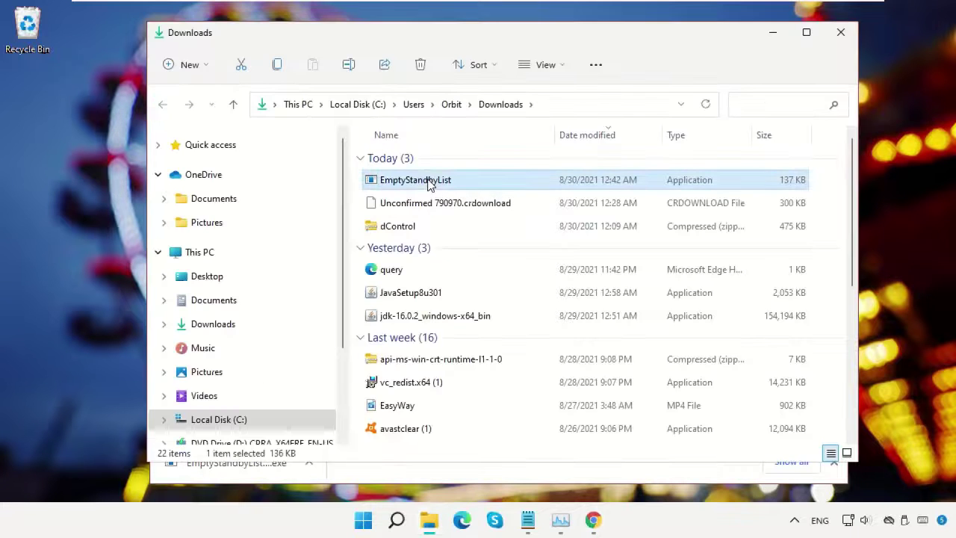
right_click(431, 184)
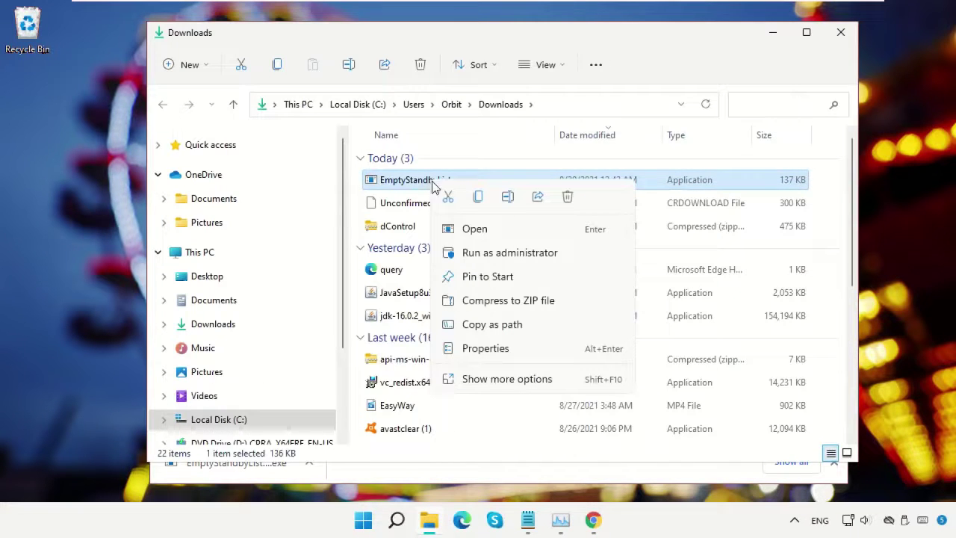
left_click(476, 196)
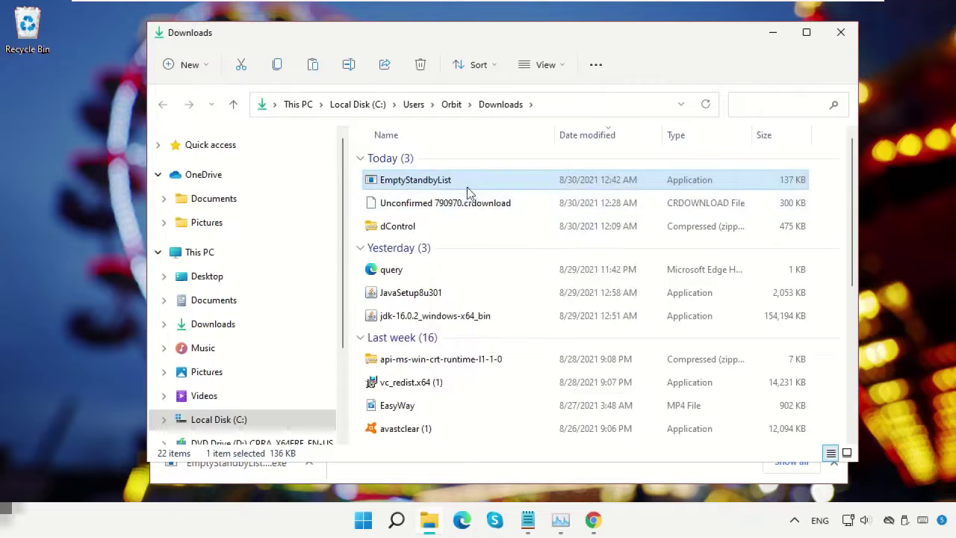
- Create a folder named EmptyList inside Program Files on Local Disk (C:)
left_click(270, 258)
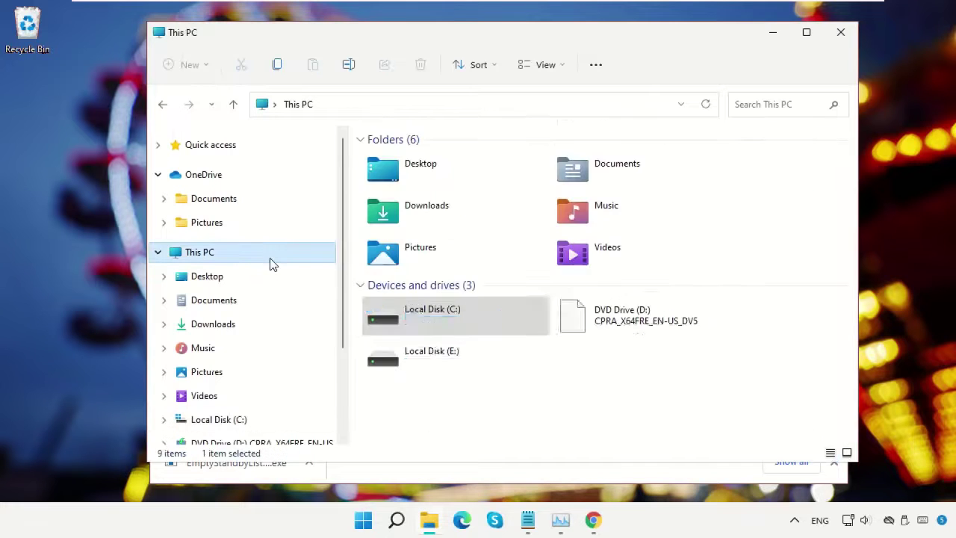
double_click(453, 327)
double_click(425, 192)
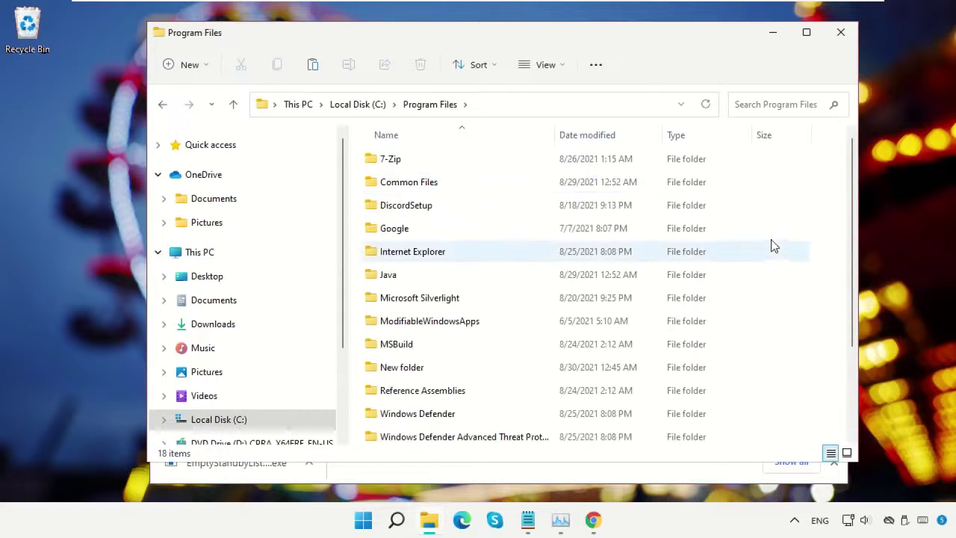
right_click(774, 246)
mouse_move(702, 367)
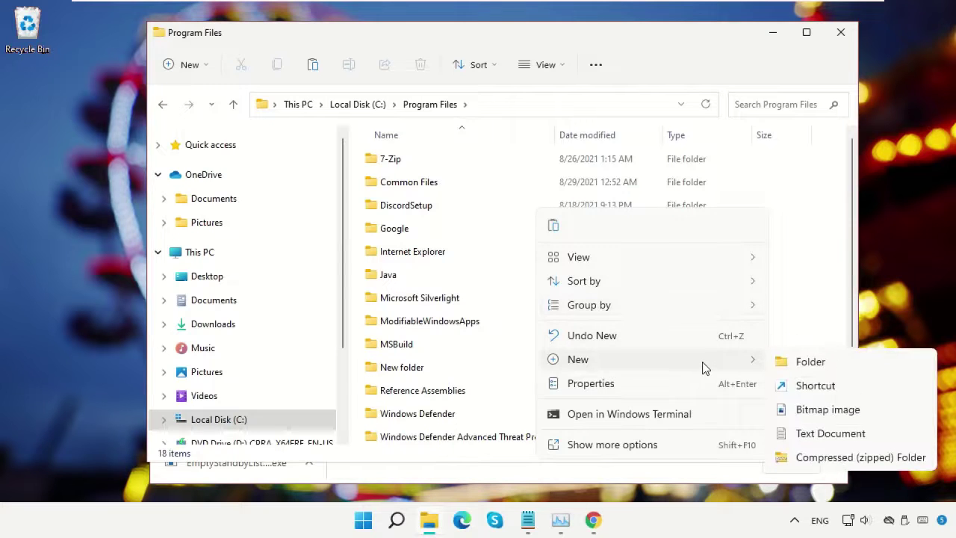
left_click(788, 363)
type("EmptyList")
key("Return")
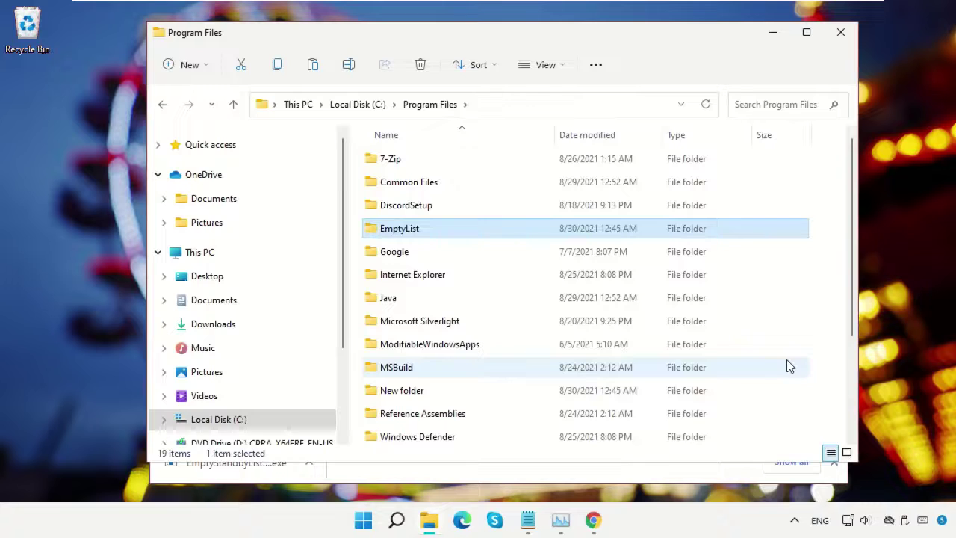
- Paste the copied EmptyStandbyList application into the new EmptyList folder
double_click(437, 235)
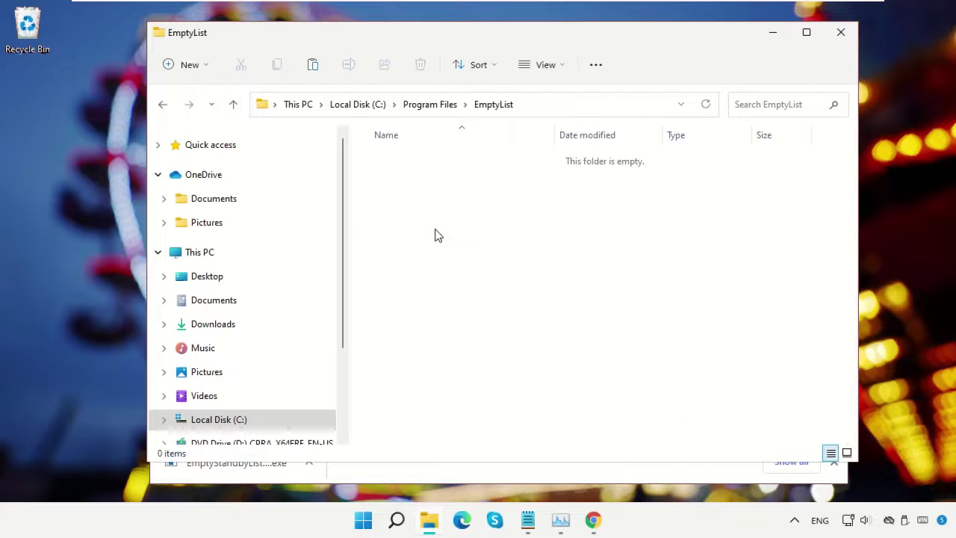
right_click(446, 234)
left_click(455, 226)
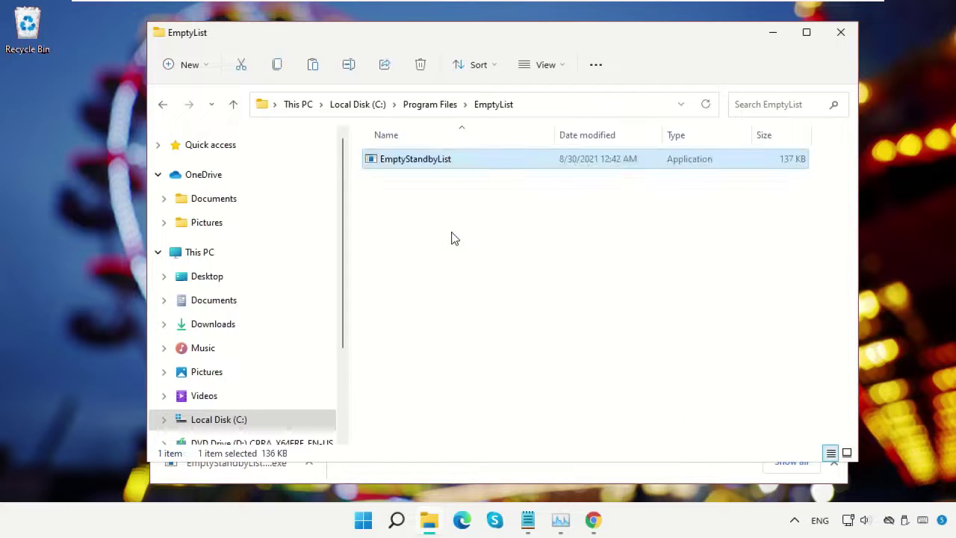
left_click(447, 237)
- Make the EmptyStandbyList application in the EmptyList folder read-only and set it to always run as an administrator
left_click(448, 162)
right_click(451, 158)
left_click(505, 327)
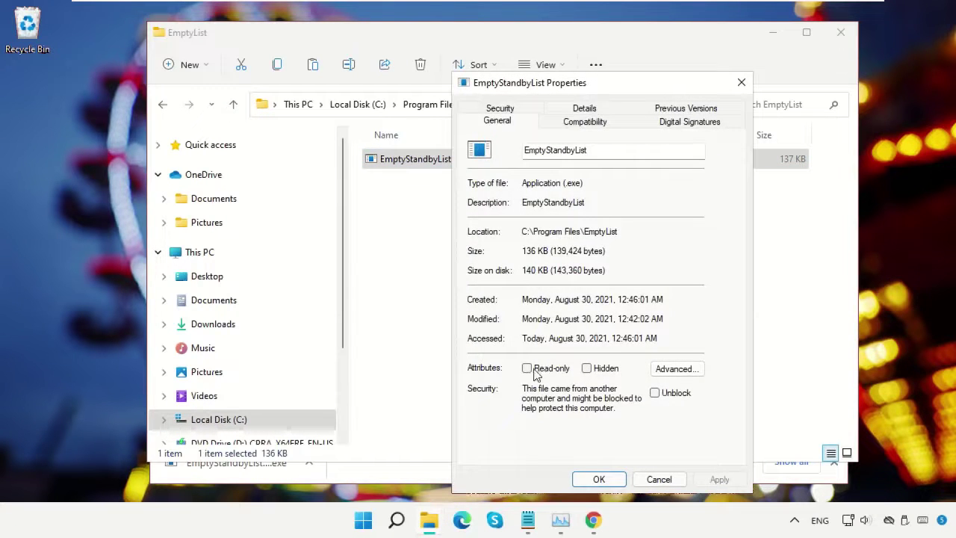
left_click(529, 370)
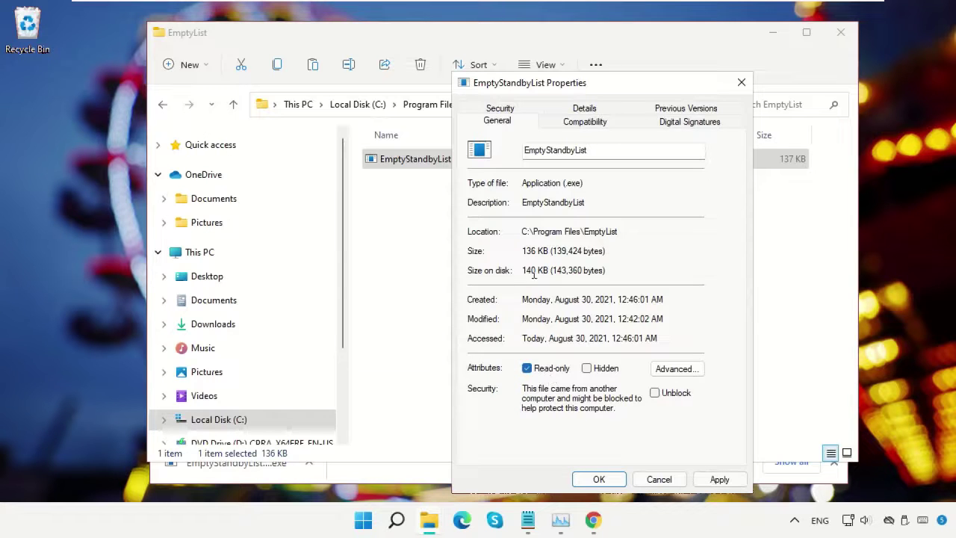
left_click(587, 122)
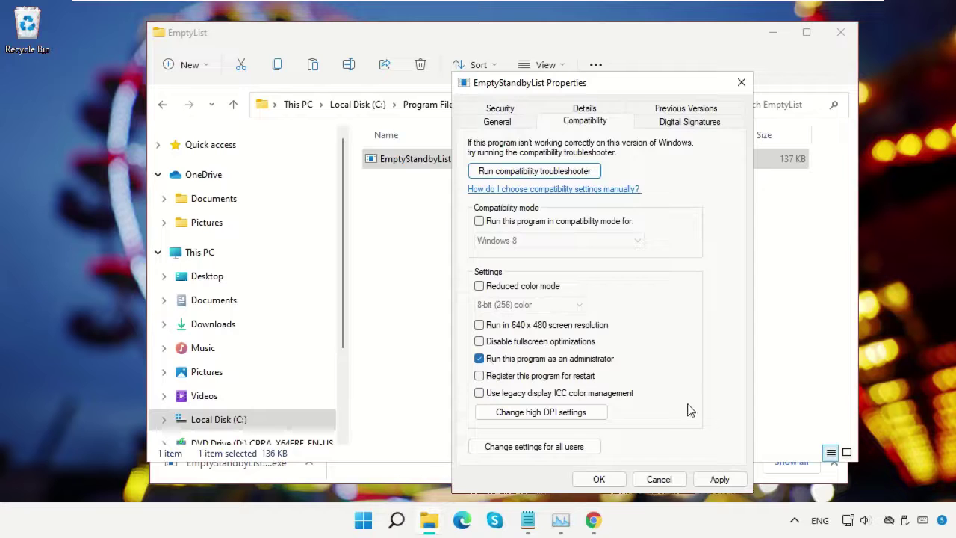
left_click(718, 481)
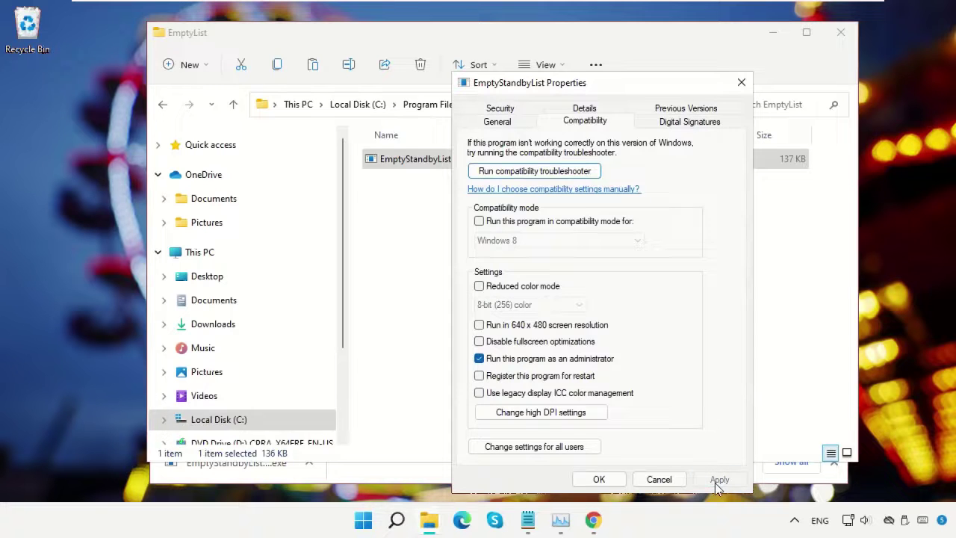
left_click(598, 480)
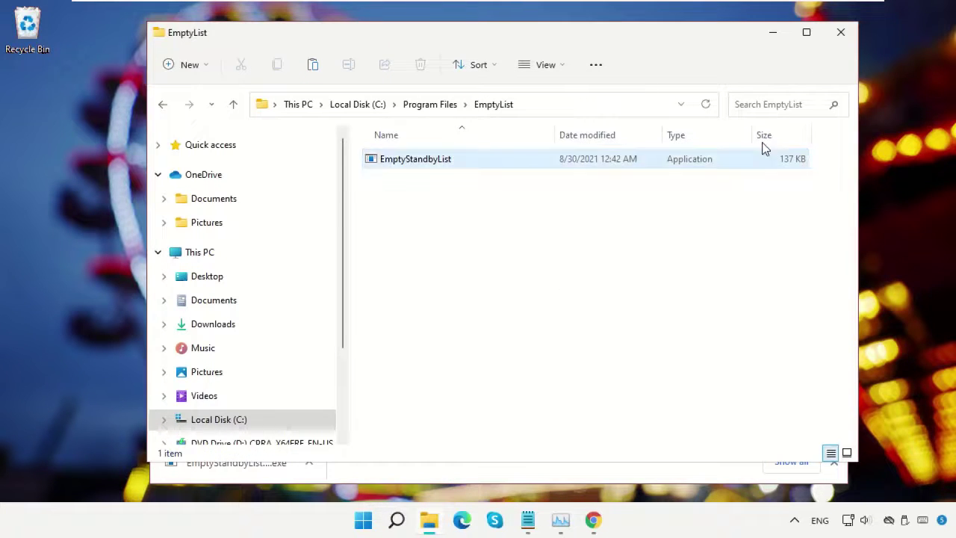
- Close the File Explorer and Chrome windows, and open Task Scheduler near the middle of the desktop
left_click(842, 34)
left_click(830, 38)
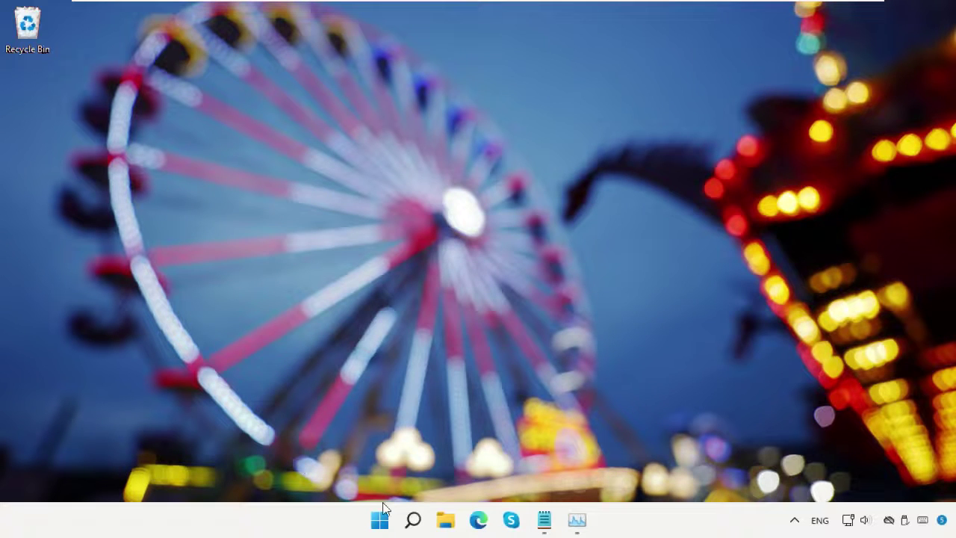
left_click(412, 519)
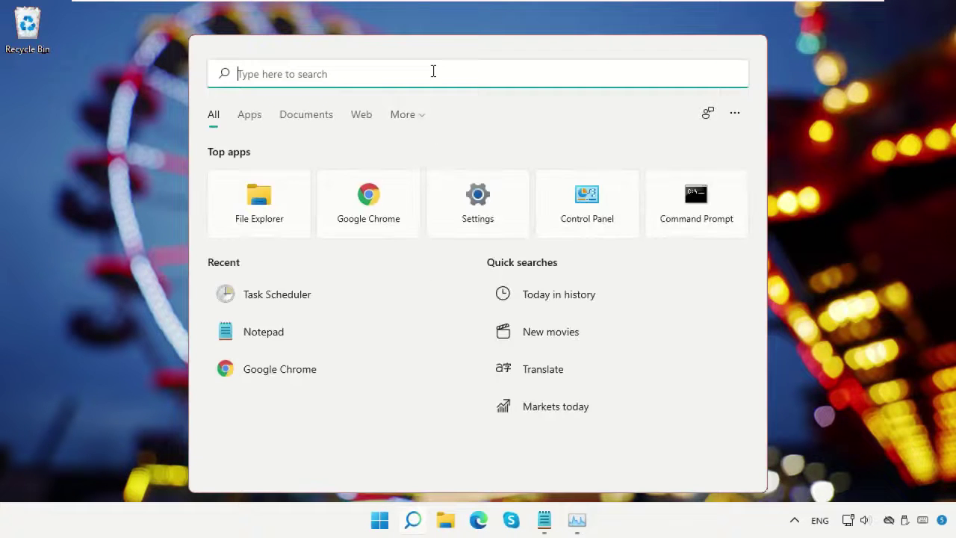
type("Task Scheduler")
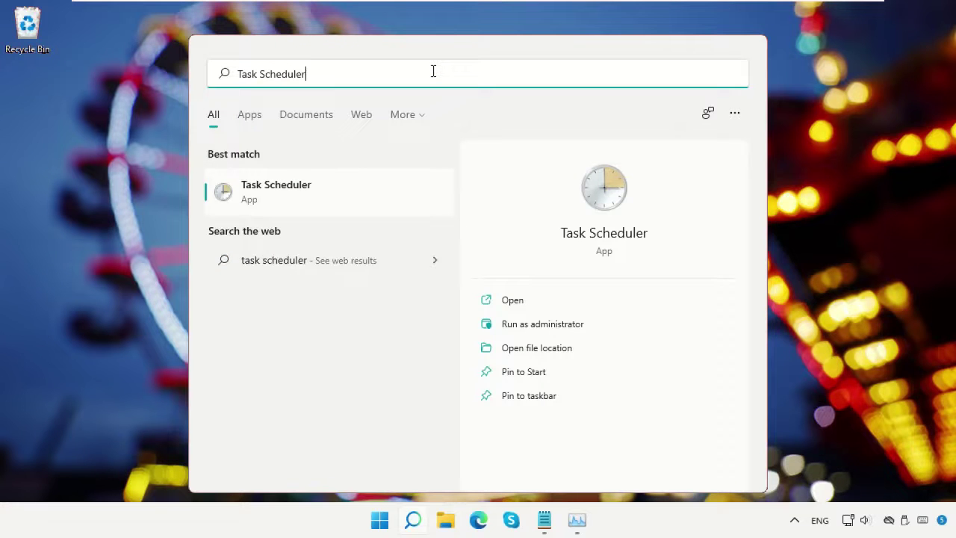
left_click(331, 193)
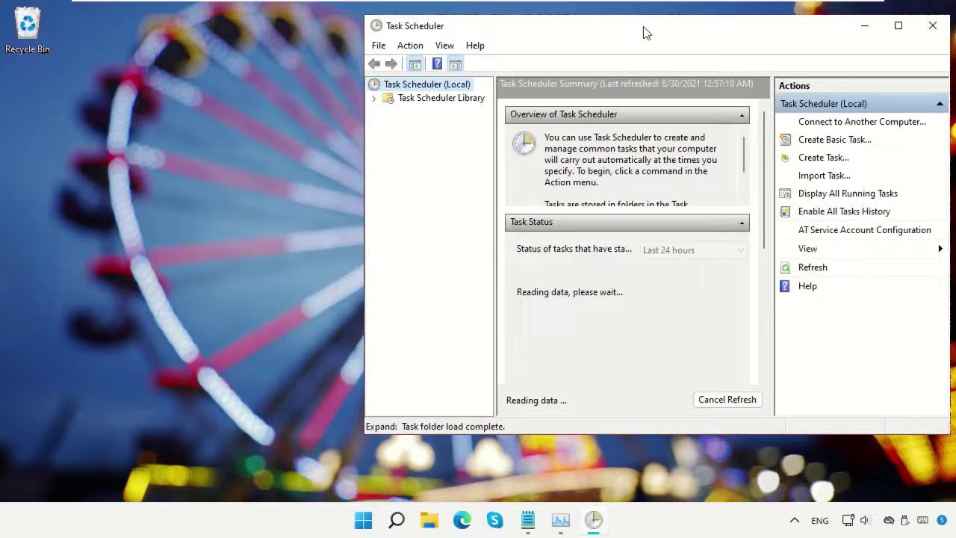
left_click_drag(645, 32, 490, 28)
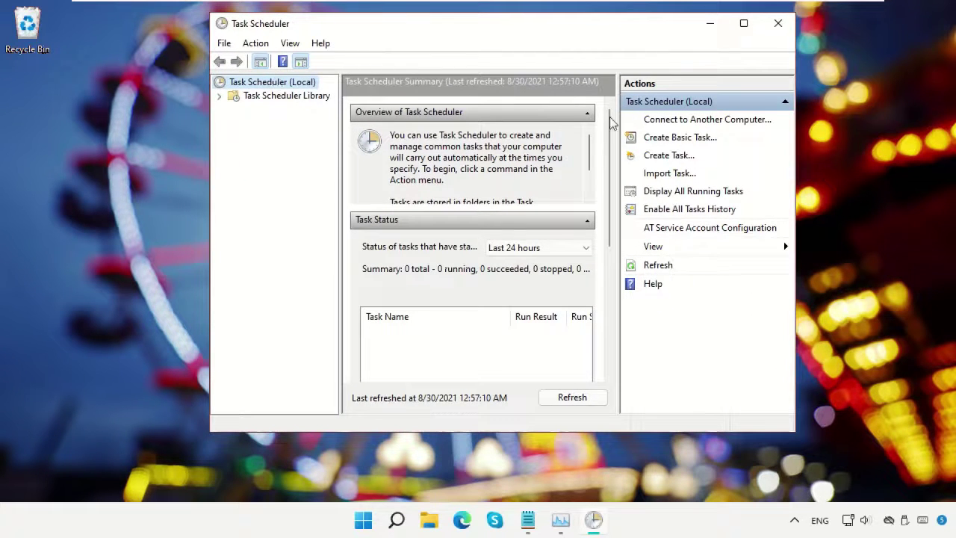
- Start a new scheduled task named EmptyLists that runs with highest privileges and is hidden
left_click(668, 157)
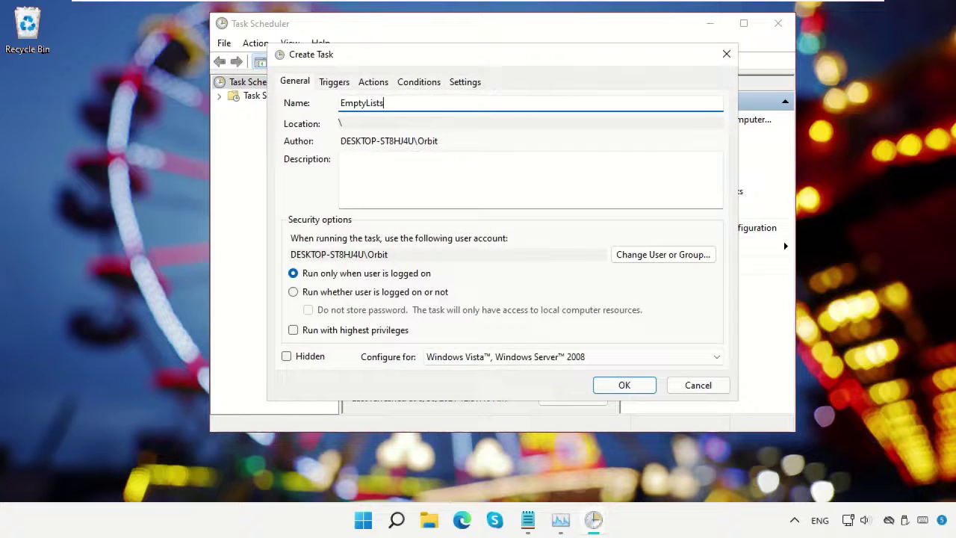
left_click(293, 331)
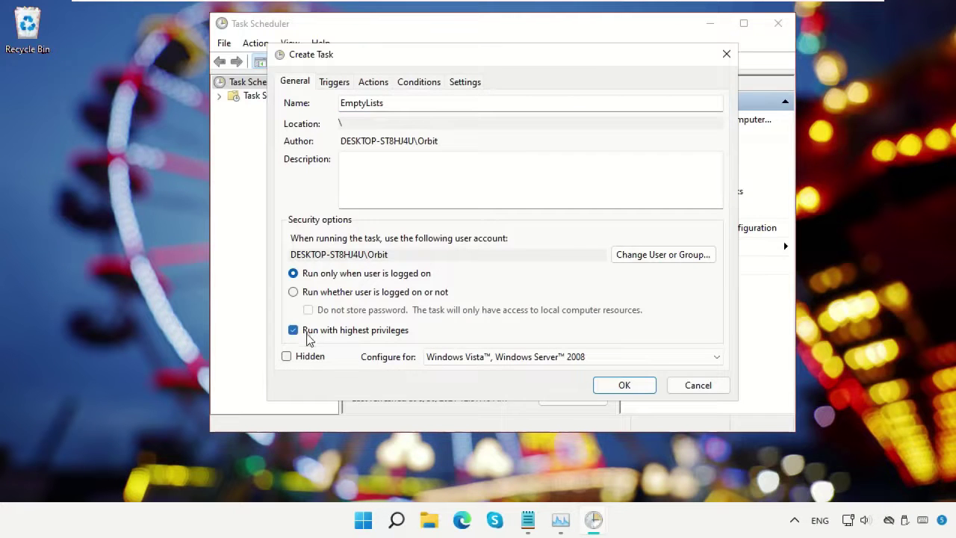
left_click(287, 357)
- Add an enabled one-time scheduled trigger to the task that repeats every 5 minutes indefinitely
left_click(334, 83)
left_click(316, 351)
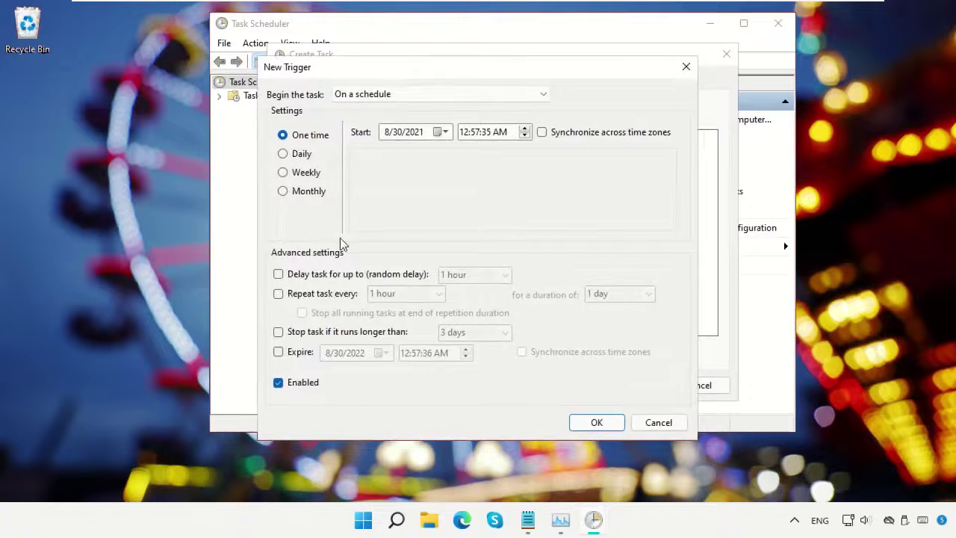
left_click(279, 294)
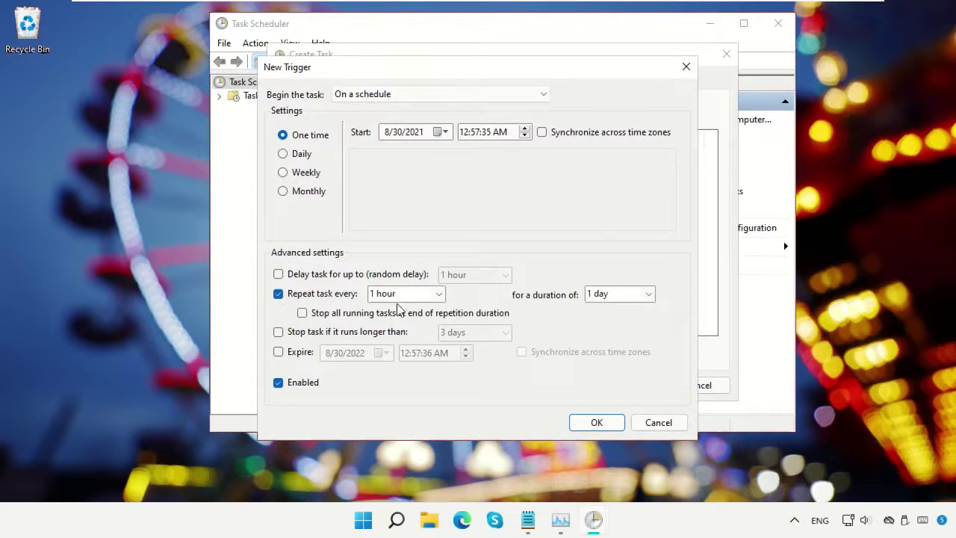
left_click(438, 294)
left_click(410, 311)
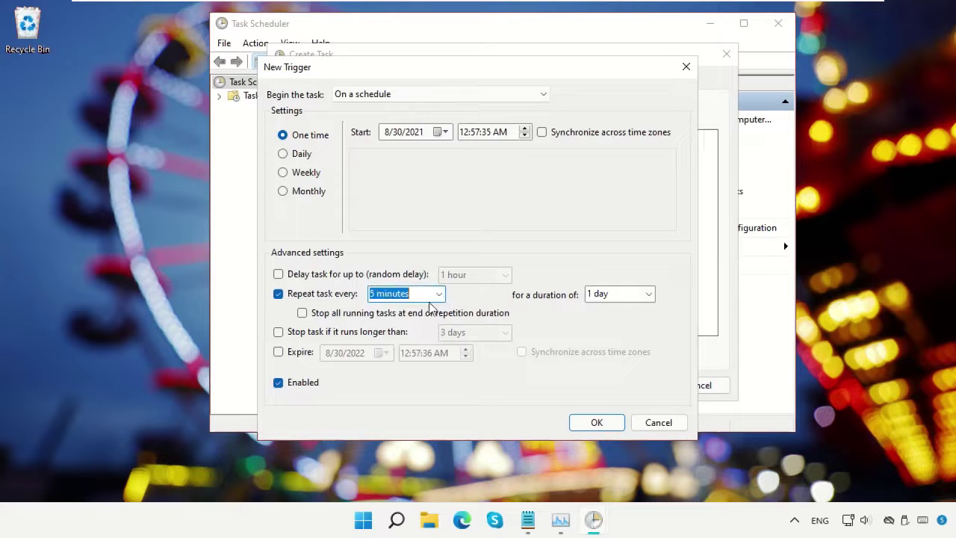
left_click(638, 294)
left_click(625, 309)
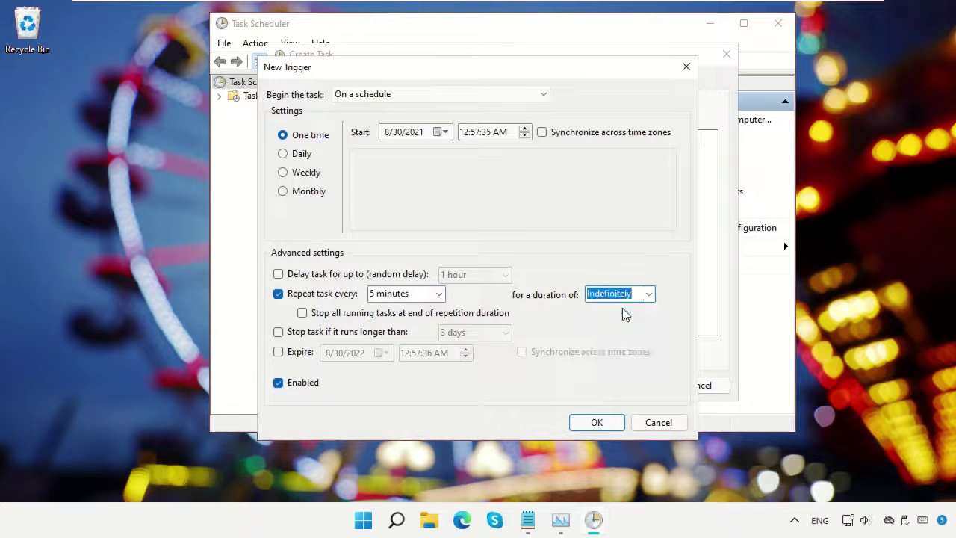
left_click(283, 386)
left_click(285, 387)
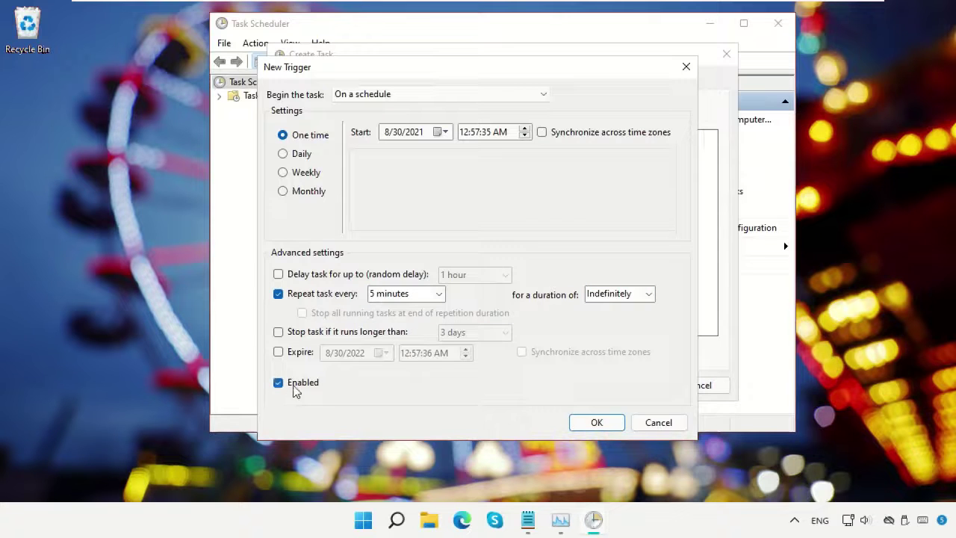
left_click(597, 422)
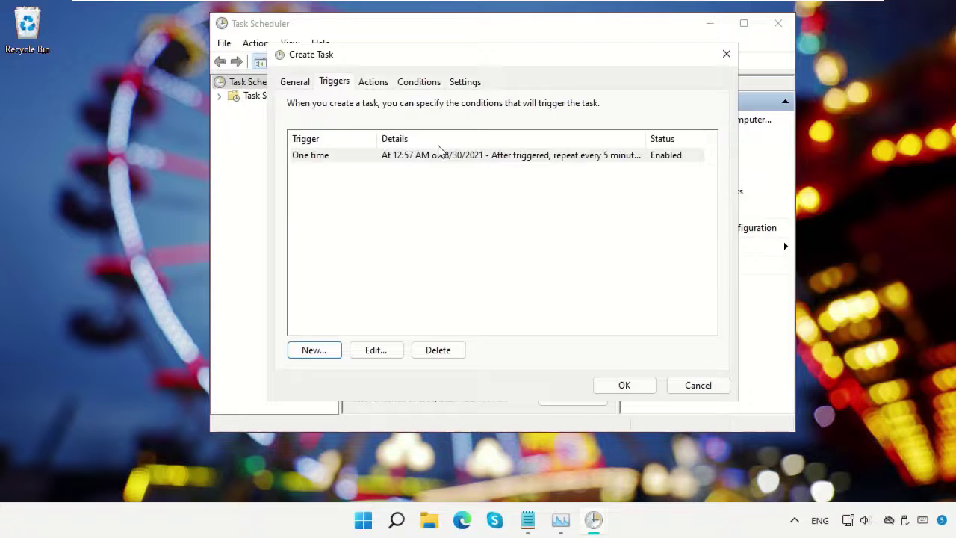
- Add an action to the task that starts C:\Program Files\EmptyList\EmptyStandbyList.exe, and save the task
left_click(374, 84)
left_click(306, 345)
left_click(612, 189)
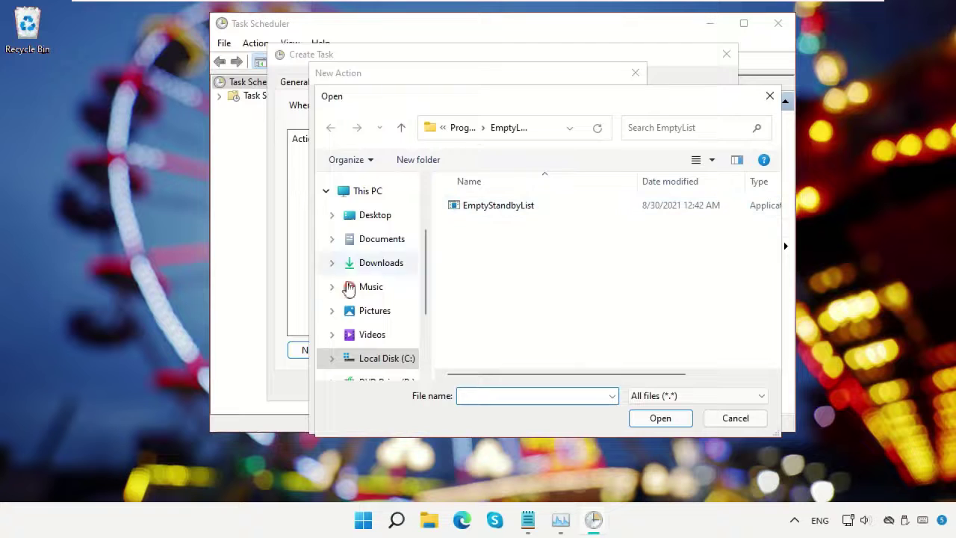
left_click(377, 196)
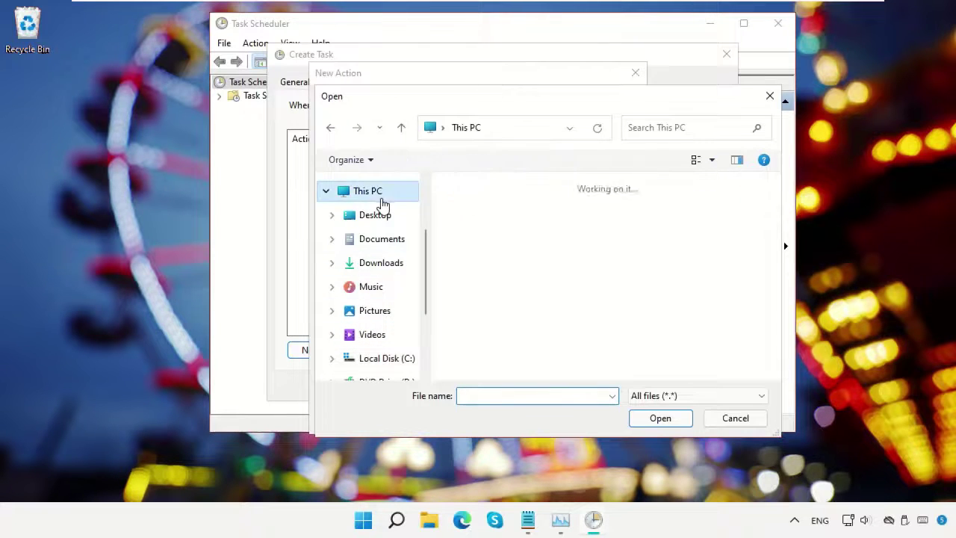
scroll(508, 351, "down", 5)
double_click(508, 351)
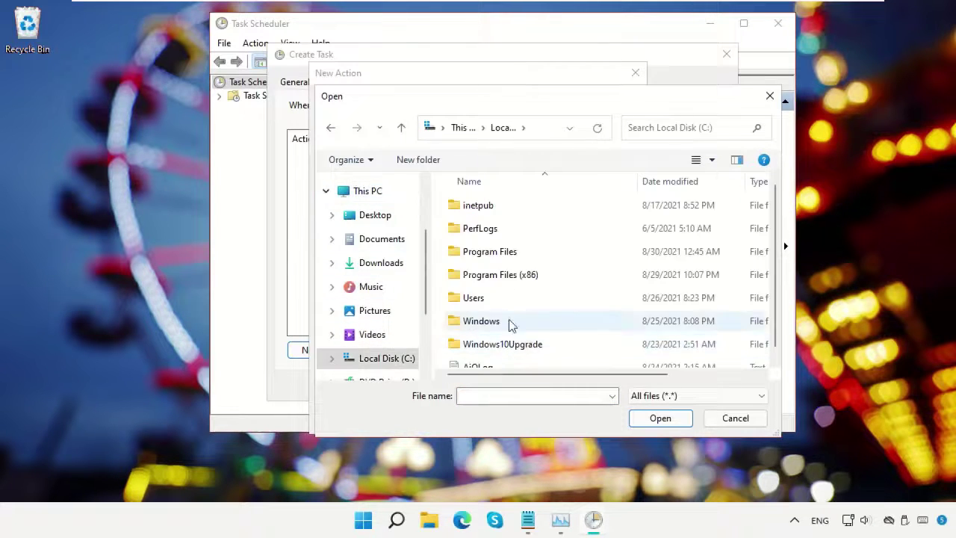
double_click(513, 252)
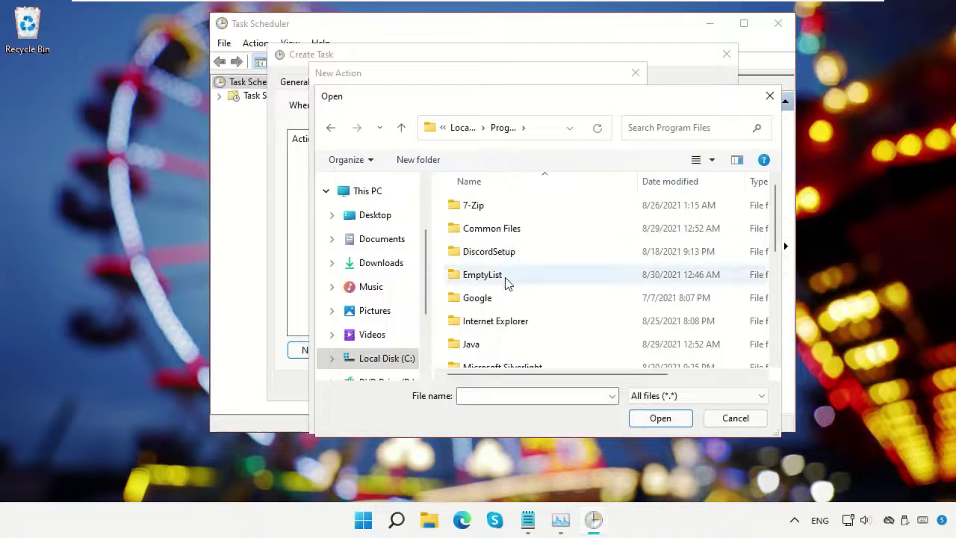
double_click(503, 276)
left_click(515, 208)
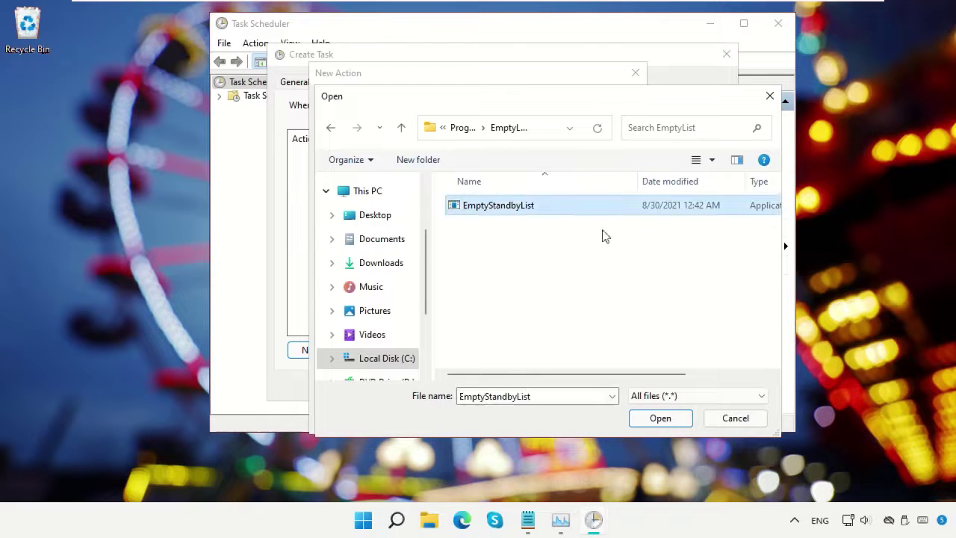
left_click(667, 418)
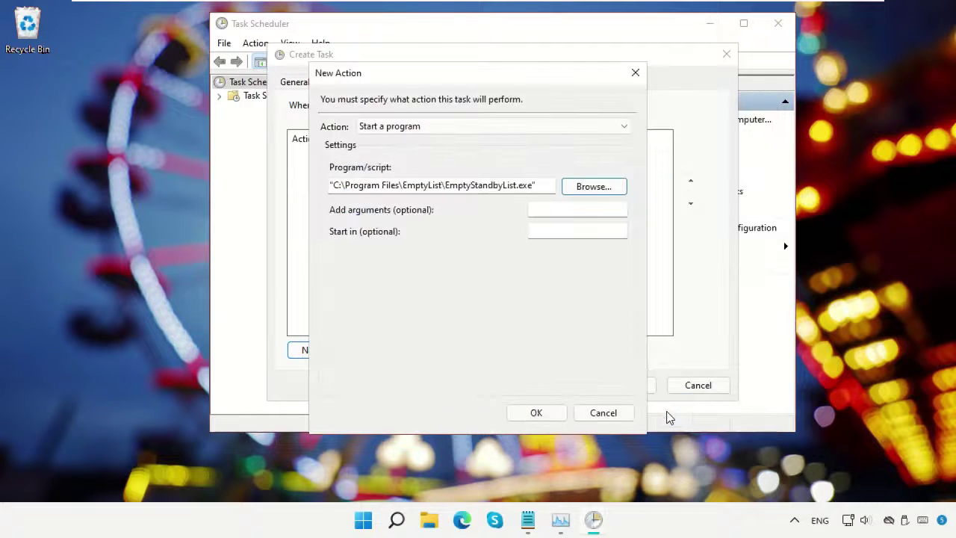
left_click(536, 412)
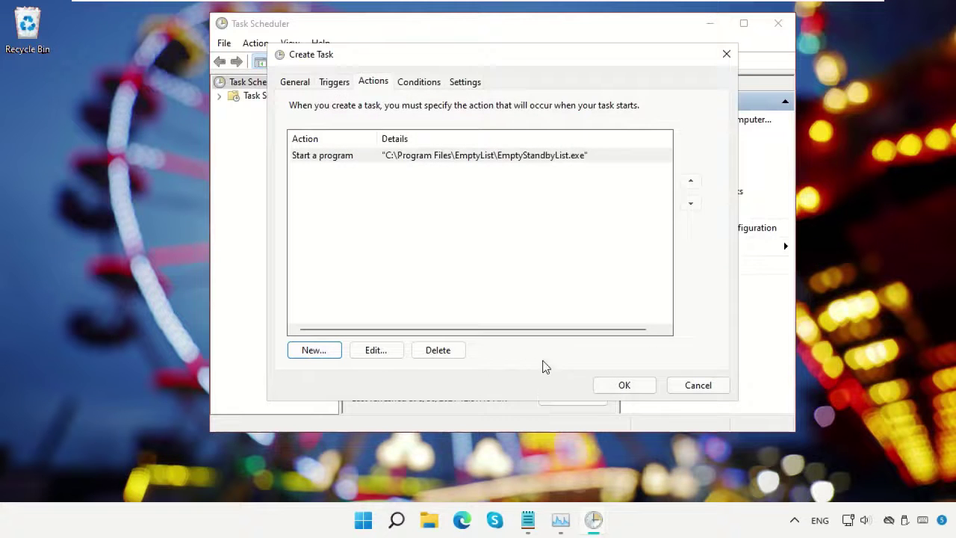
left_click(626, 383)
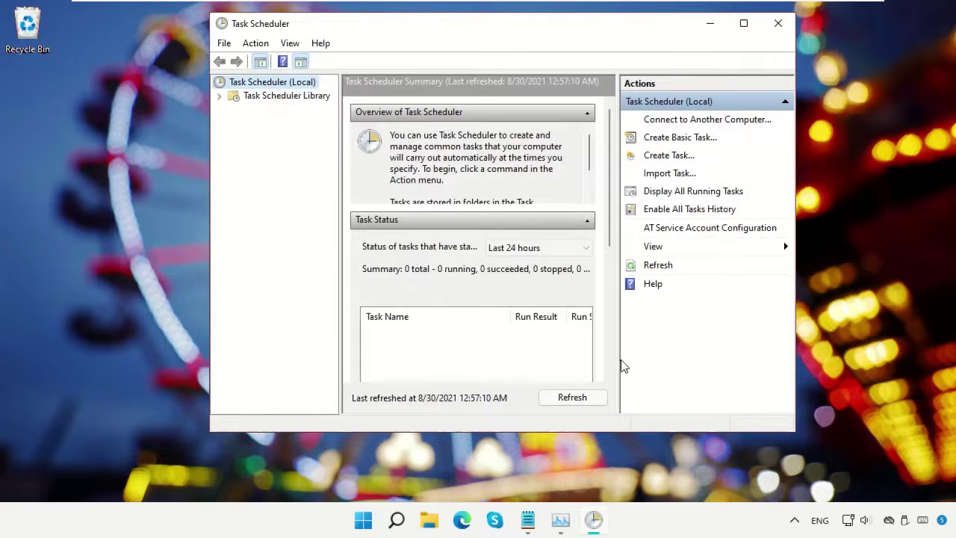
- Run the EmptyLists task from the Task Scheduler Library
left_click(295, 97)
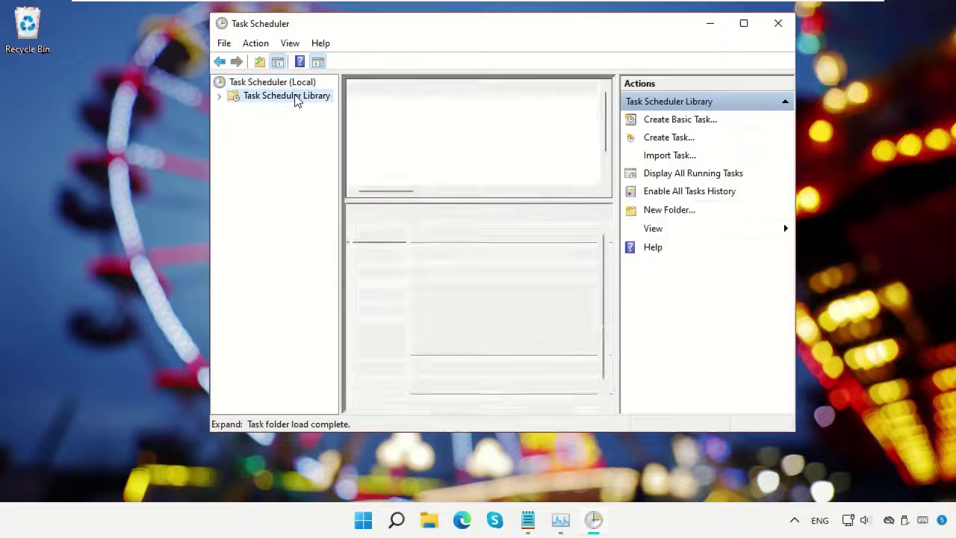
left_click(434, 120)
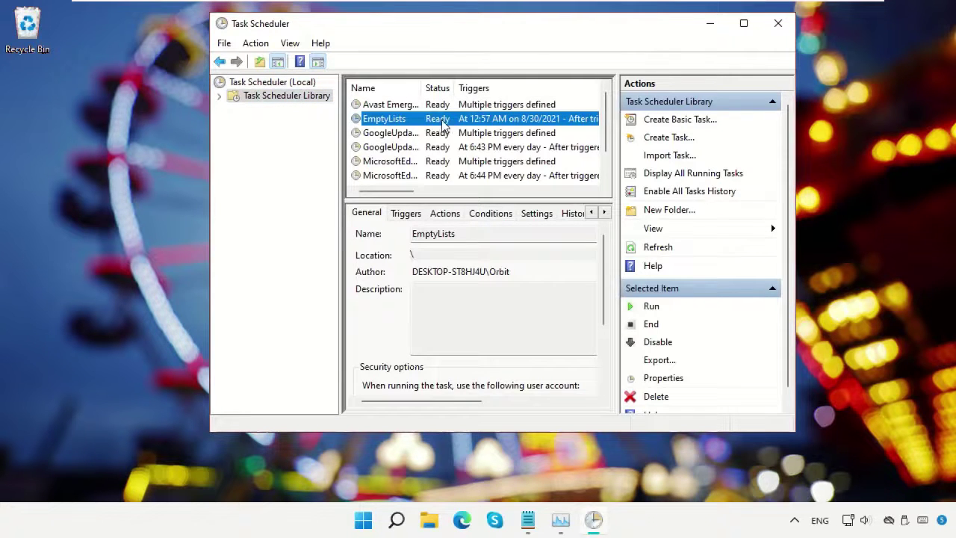
left_click(653, 307)
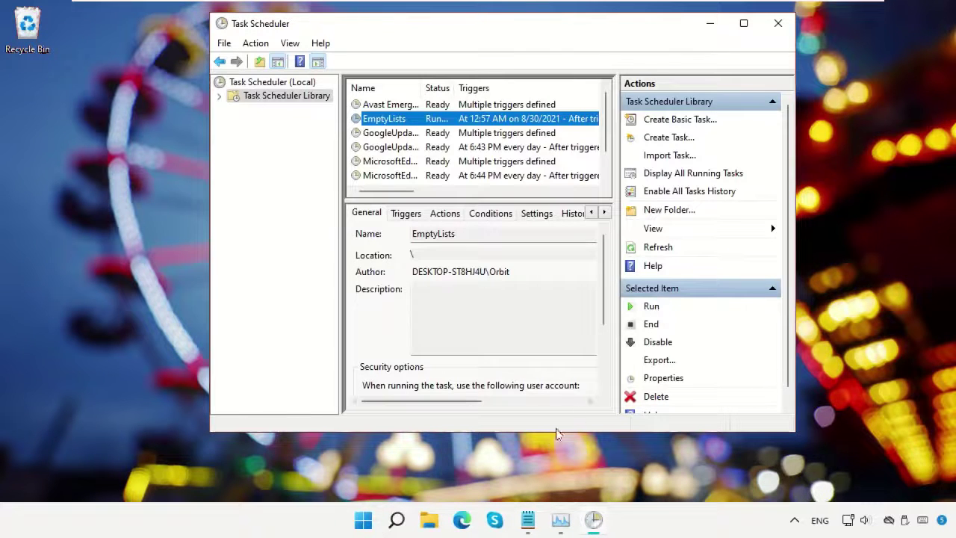
- Examine the cached memory figures in an enlarged Task Manager window, and close Task Manager and Task Scheduler
left_click(598, 521)
left_click(595, 521)
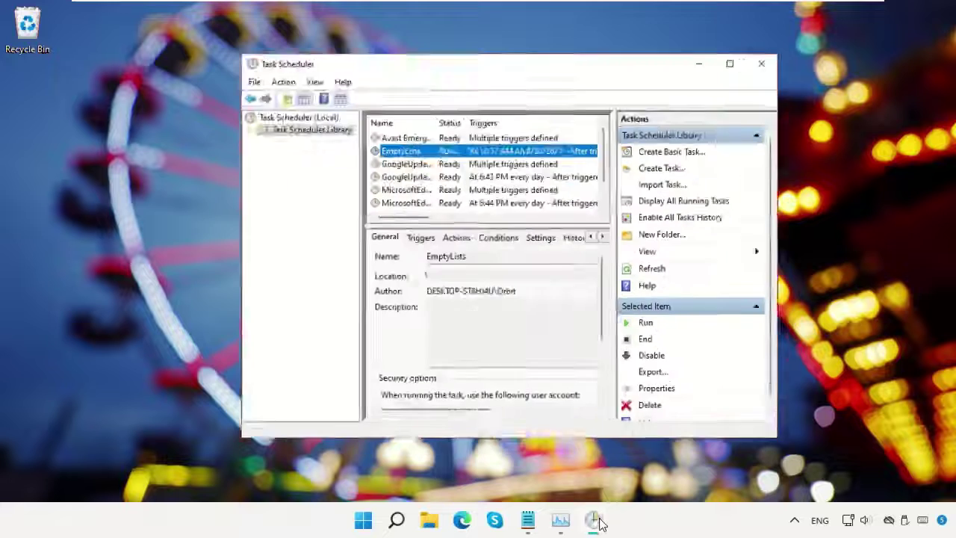
left_click(573, 523)
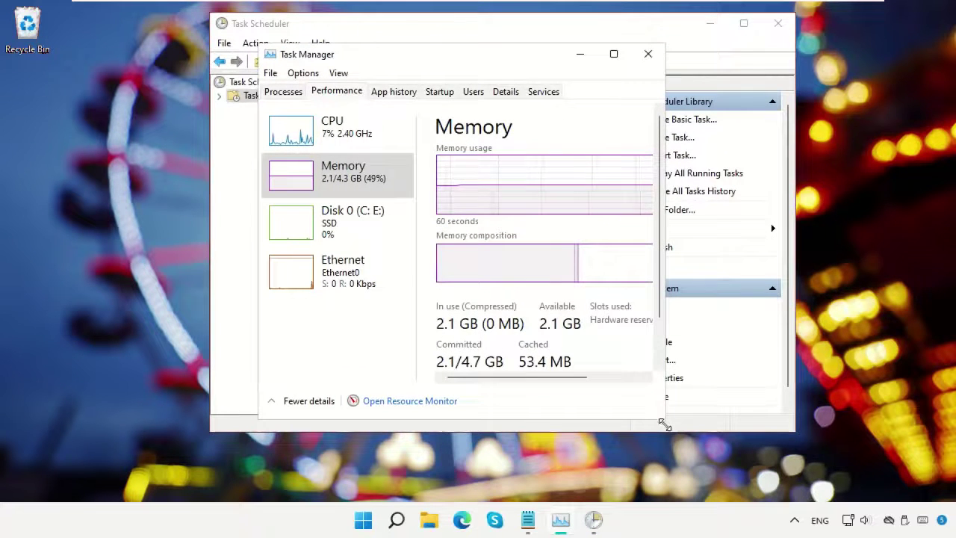
left_click_drag(657, 419, 751, 464)
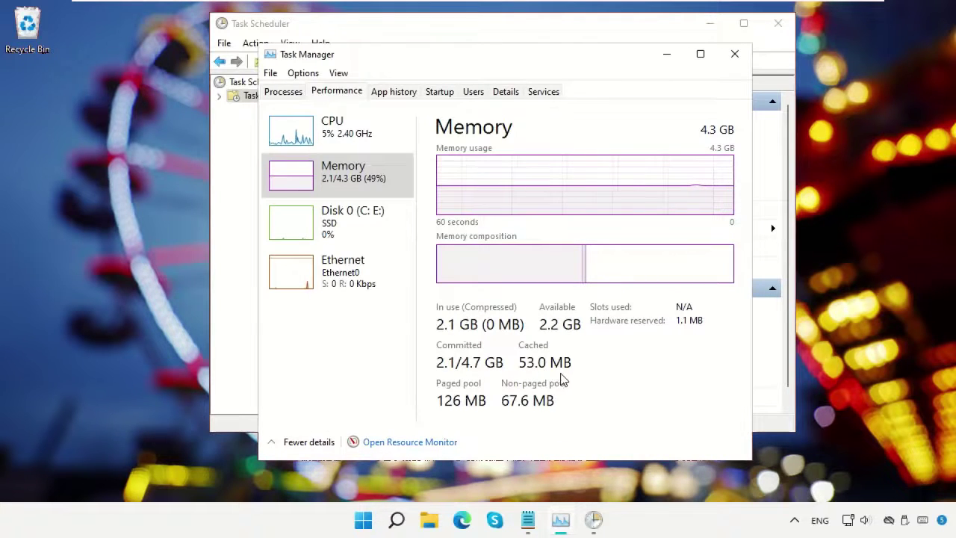
left_click(735, 54)
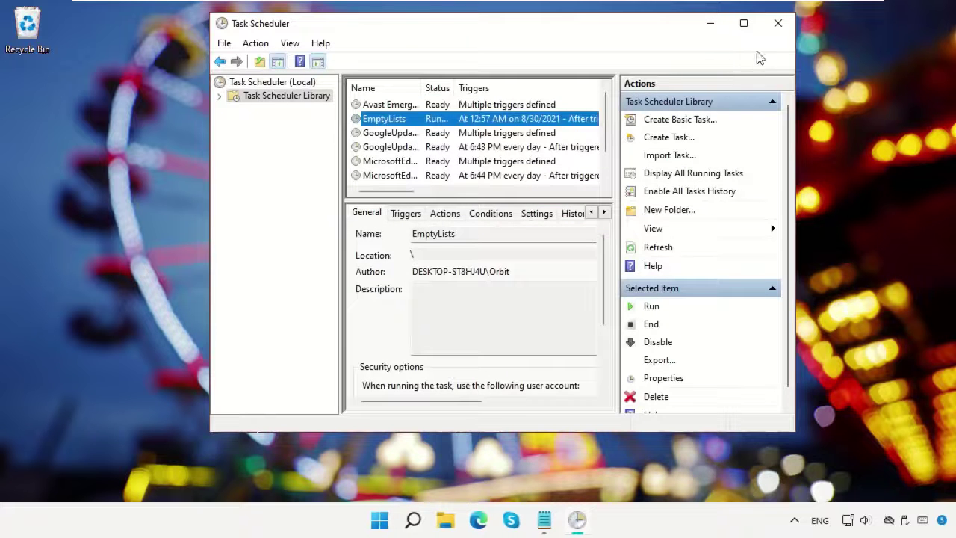
left_click(779, 24)
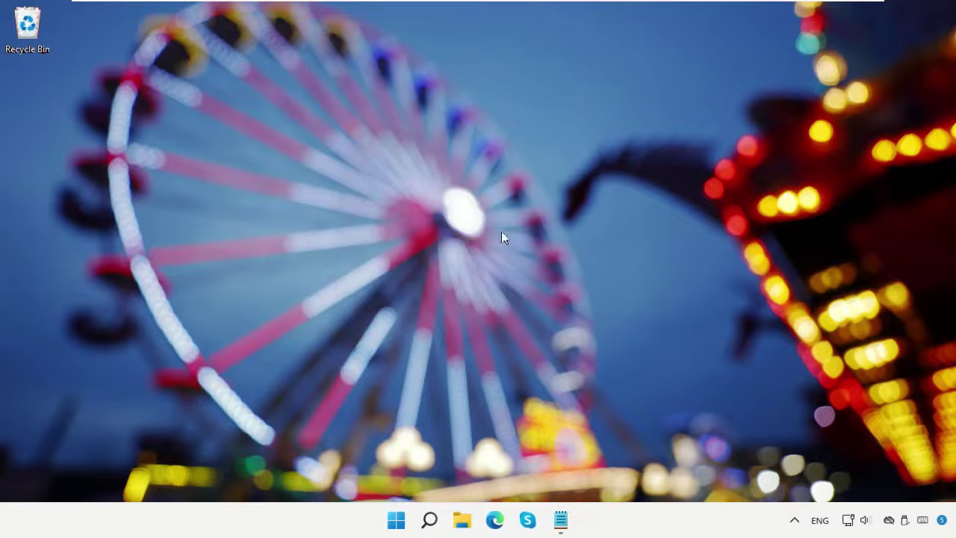